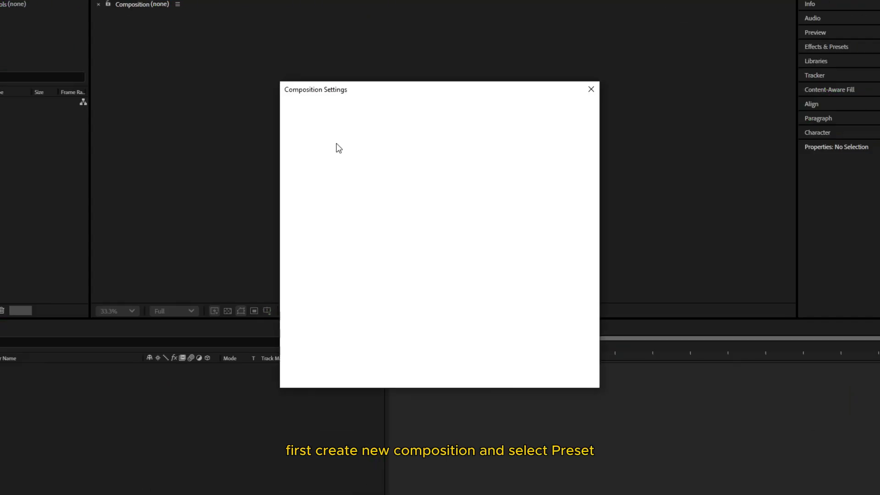
Step: Create a composition named BG with the UHD (4K) 3840x2160, 23.976 fps preset
left_click(394, 155)
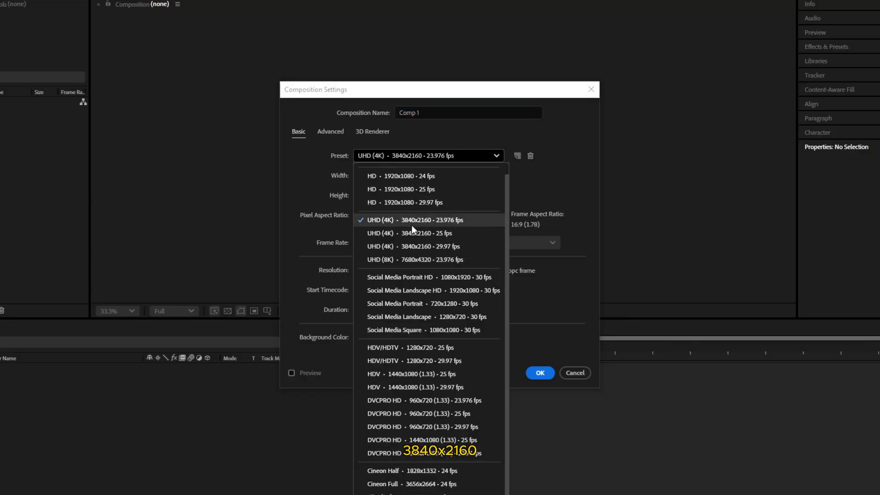
left_click(432, 221)
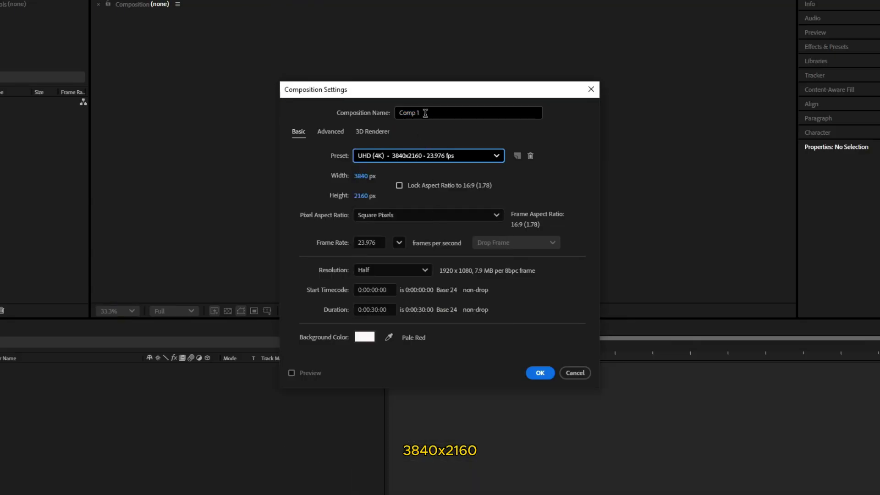
left_click(472, 112)
type("BG")
left_click(539, 372)
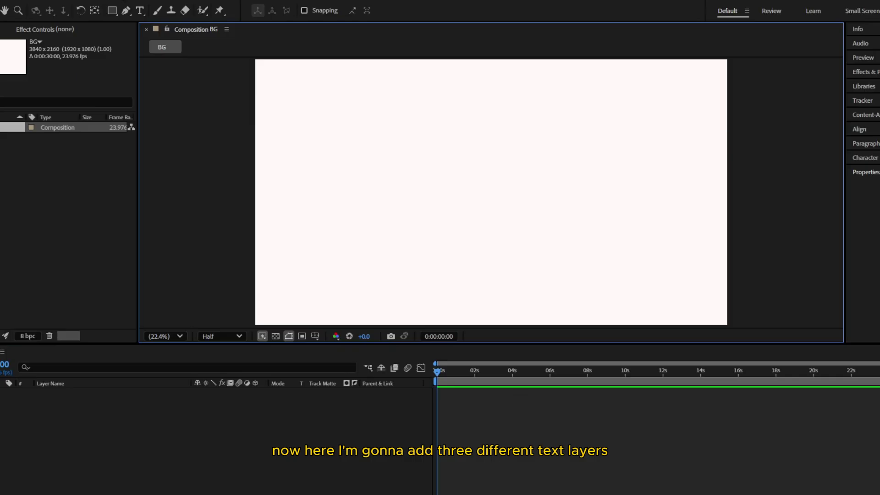
Step: Add two separate text layers reading "LEARN TO CREATE" and, to its right, "SMOOTH"
key("ctrl+t")
left_click(325, 248)
type("L")
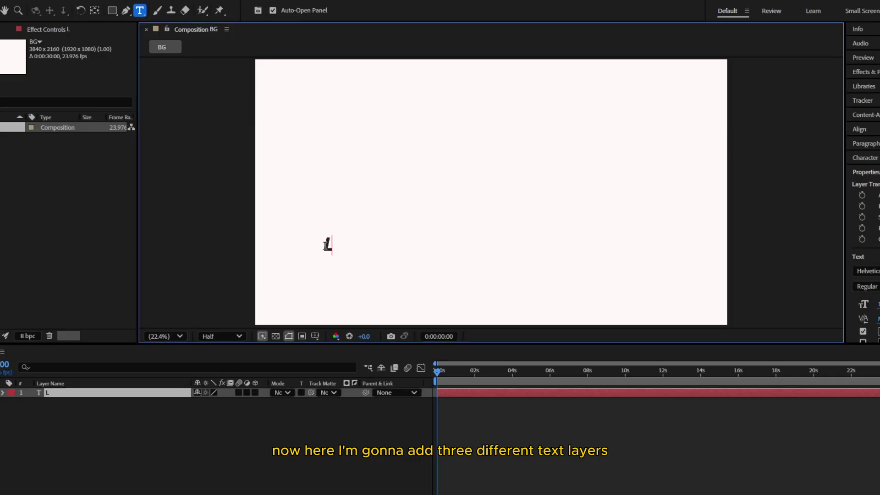
type("EARN TO CREATE")
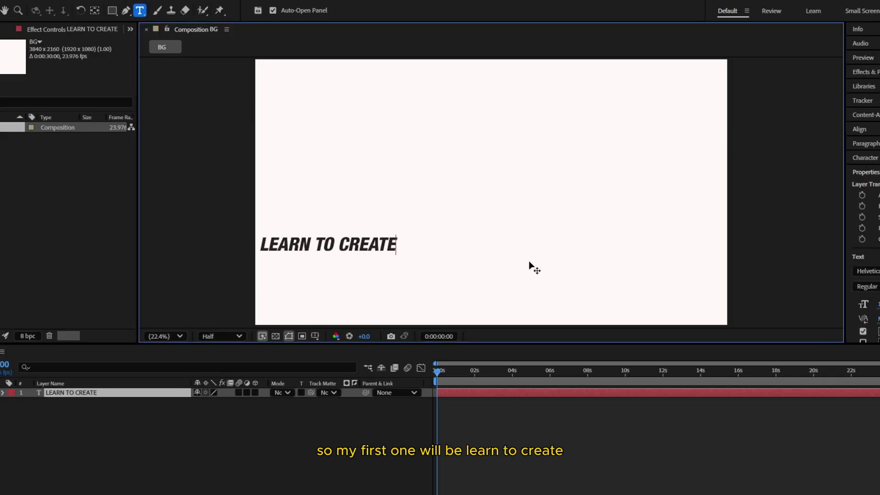
left_click(358, 349)
left_click(514, 247)
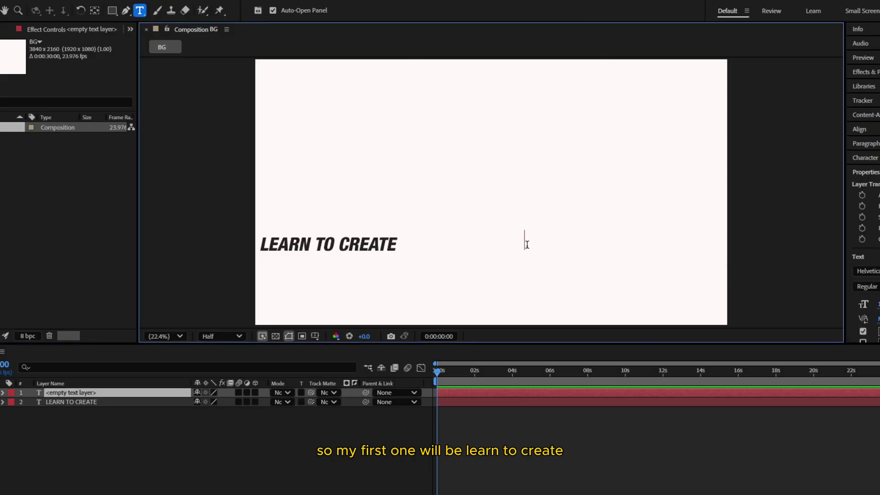
type("SMOOTH")
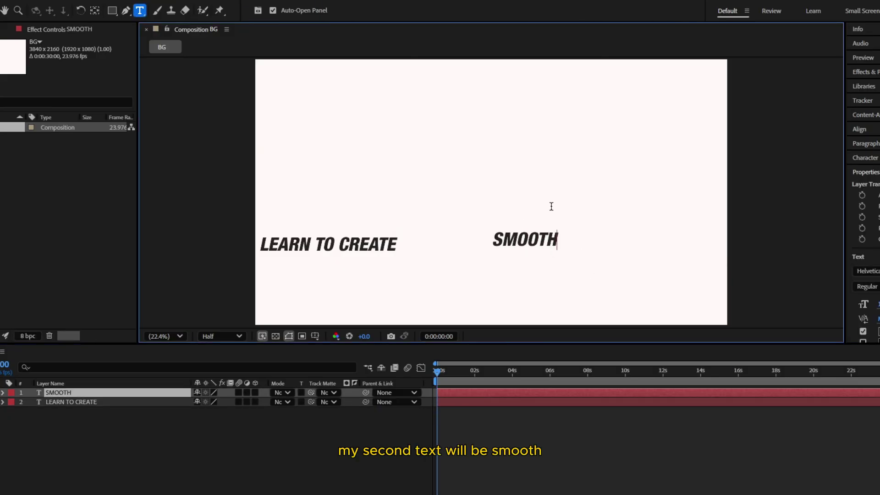
Step: Add a third text layer above SMOOTH reading "TEXT MOVEMENTS", split over two lines
left_click(140, 10)
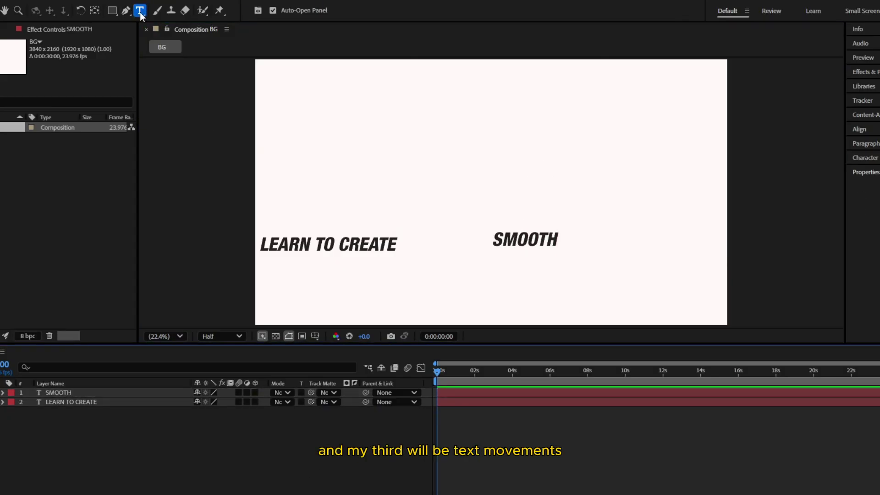
left_click(505, 145)
type("TEXT")
key("Return")
type("MOVE")
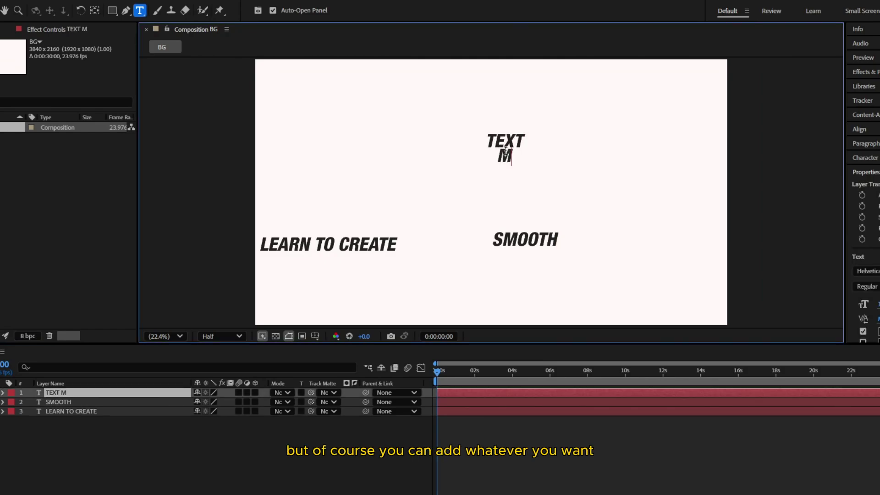
type("MENTS")
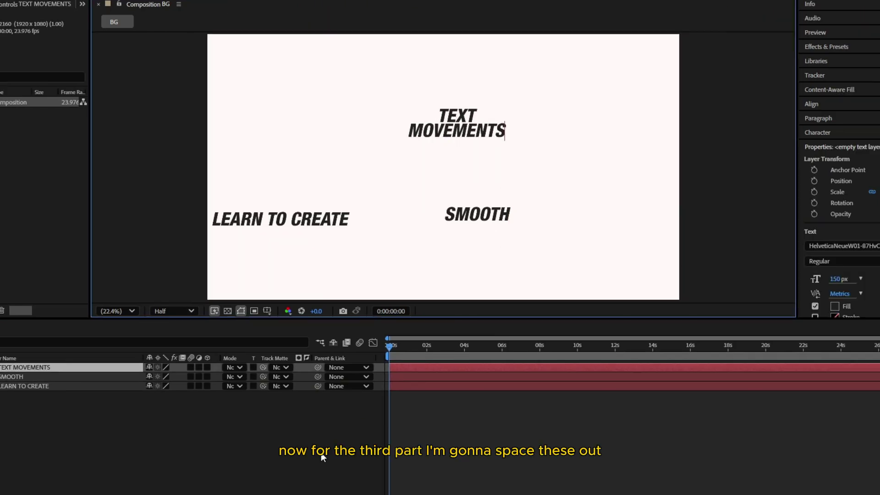
Step: Space out the three text layers, with LEARN TO CREATE at the lower left and TEXT MOVEMENTS above SMOOTH on the right
left_click(224, 211)
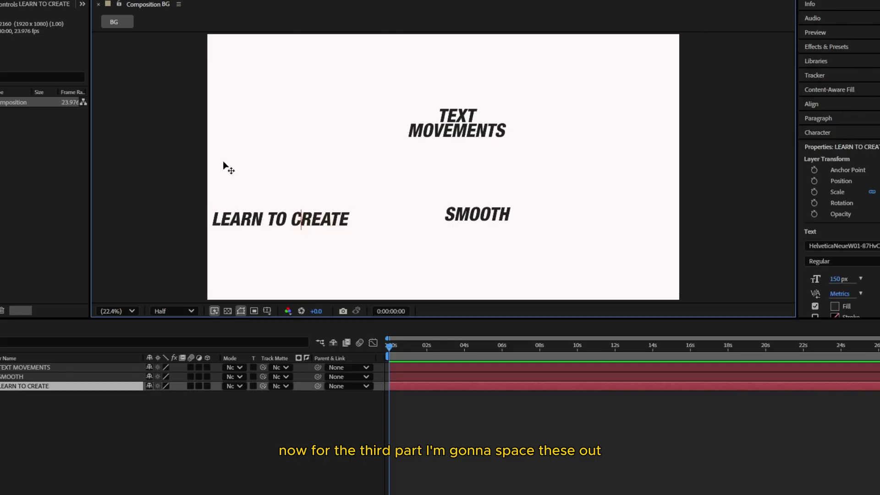
left_click_drag(477, 215, 559, 232)
left_click_drag(316, 222, 363, 237)
left_click_drag(453, 133, 542, 156)
left_click_drag(576, 235, 554, 233)
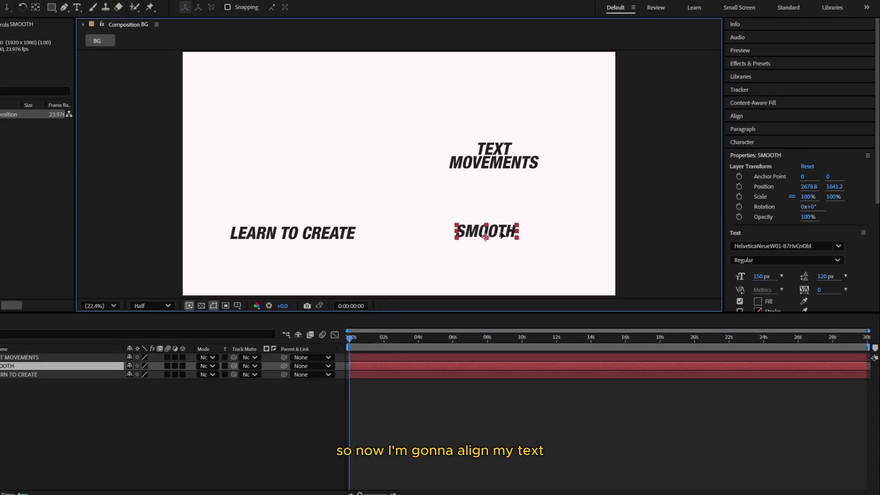
Step: Set the position of the LEARN TO CREATE layer to 950, 1700
left_click(332, 233)
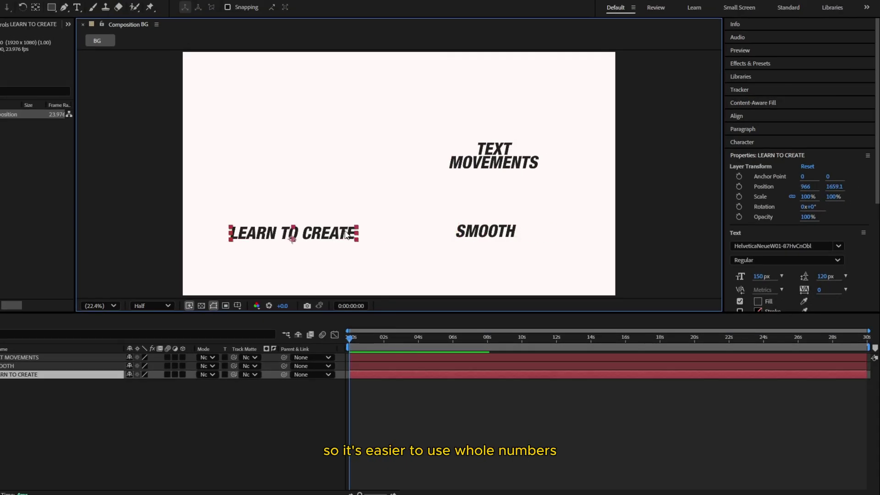
left_click(817, 190)
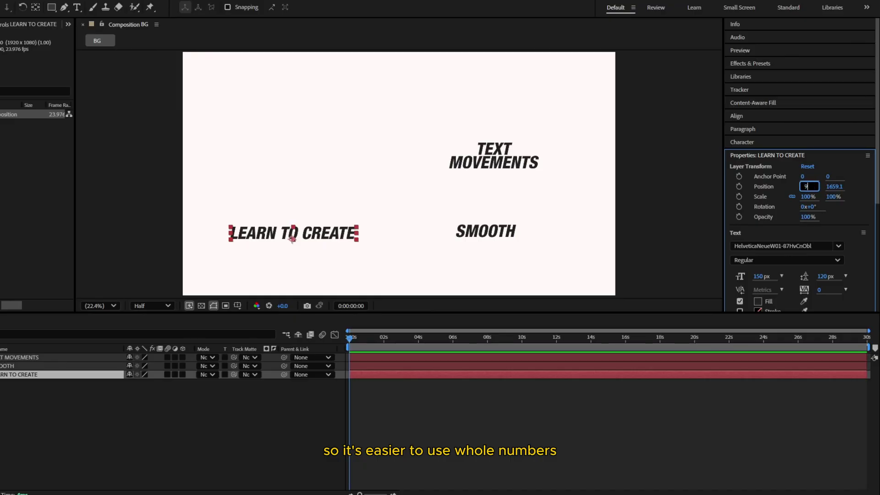
type("950")
key("Return")
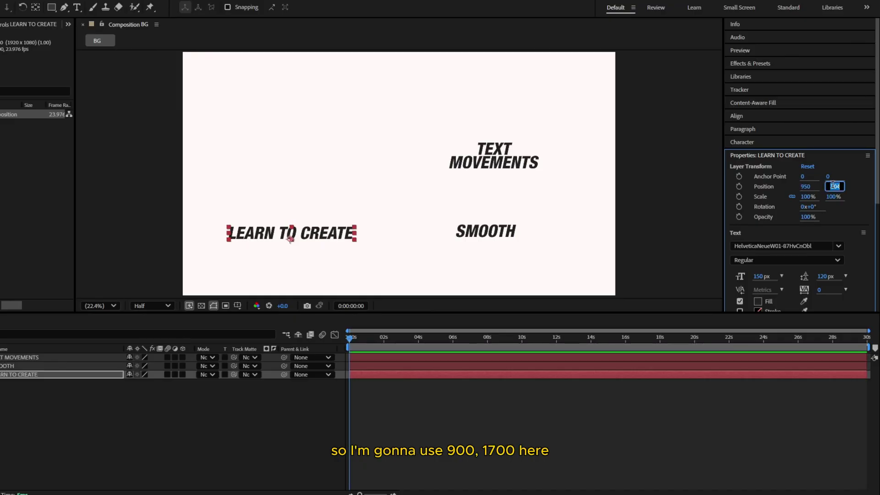
type("1700")
key("Return")
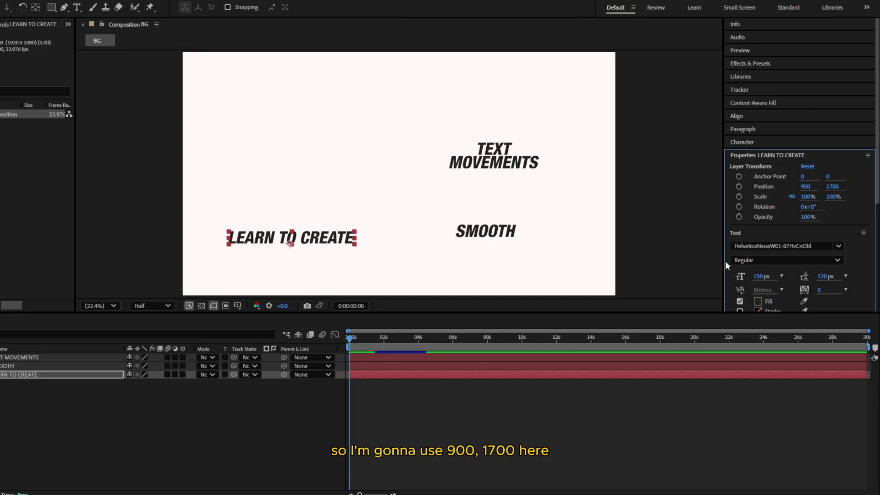
Step: Set the position of the SMOOTH layer to 2600, 1700
left_click(499, 233)
left_click(835, 187)
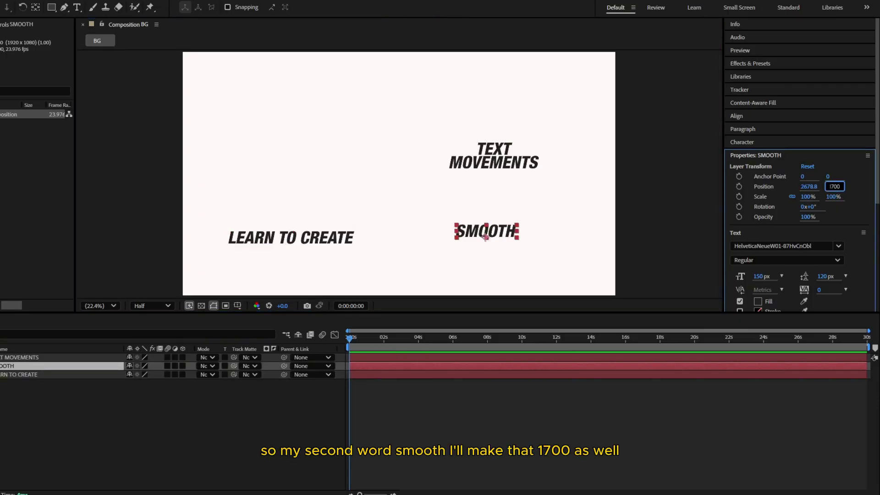
type("1700")
key("Return")
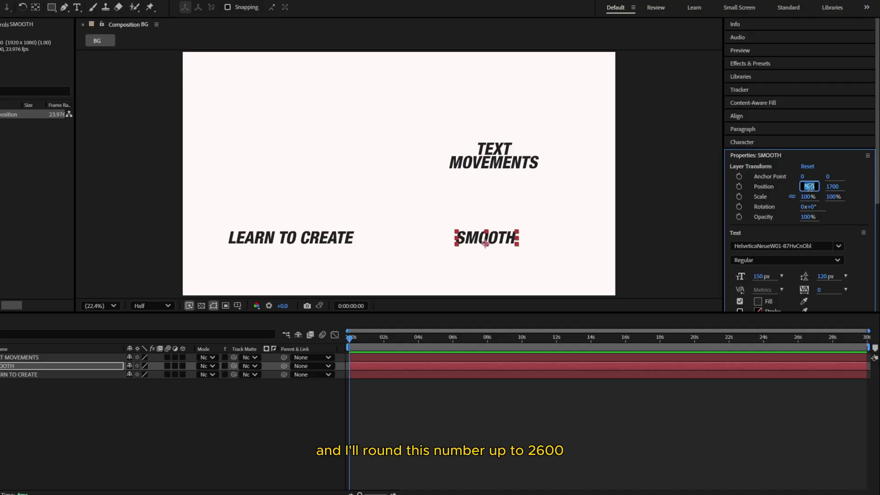
type("2600")
key("Return")
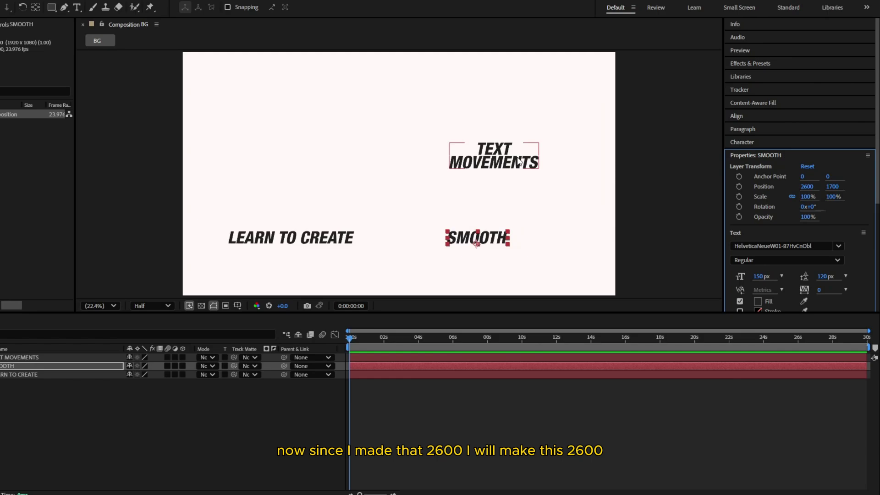
Step: Set the position of the TEXT MOVEMENTS layer to 2600, 900 and deselect it
left_click(518, 160)
left_click(806, 186)
type("260")
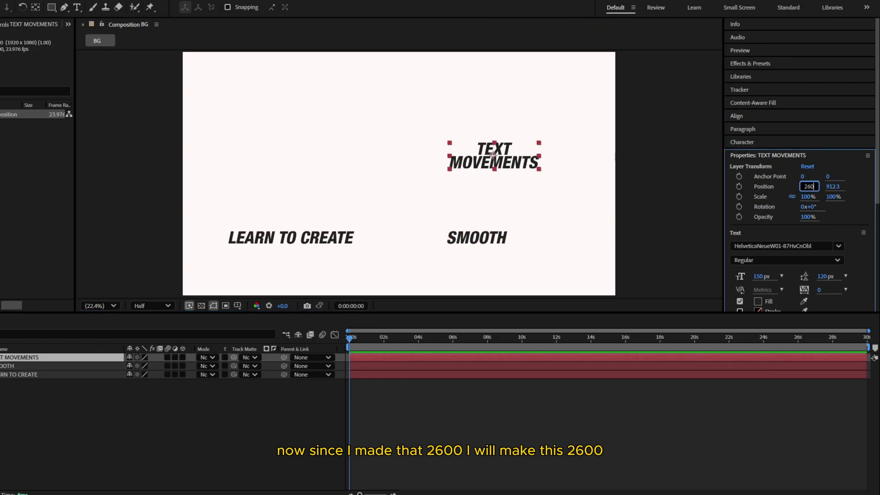
type("0")
key("Return")
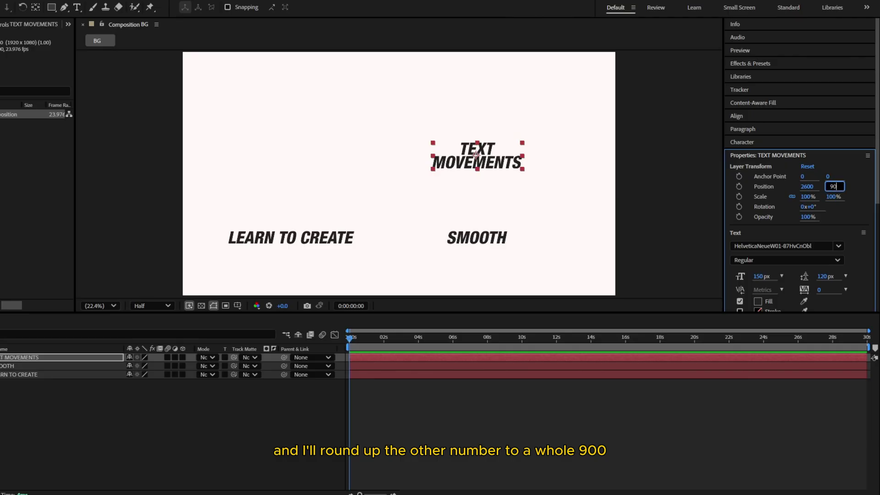
left_click(825, 182)
type("900")
key("Return")
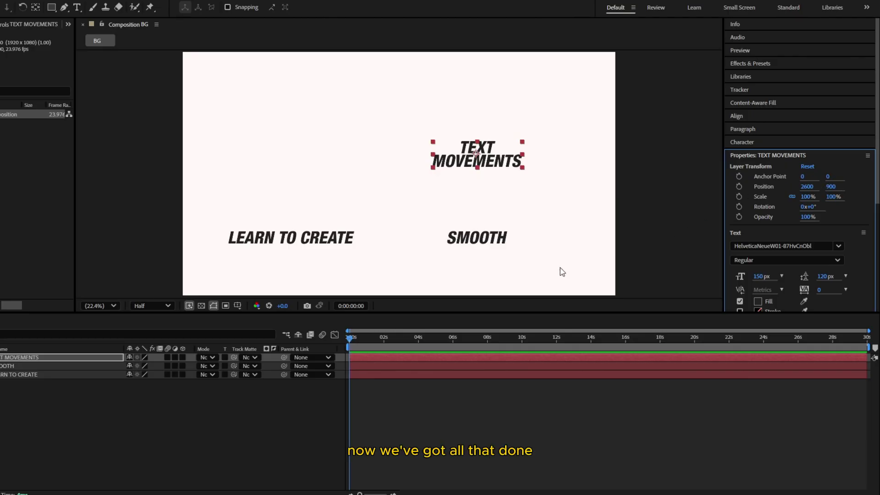
left_click(293, 406)
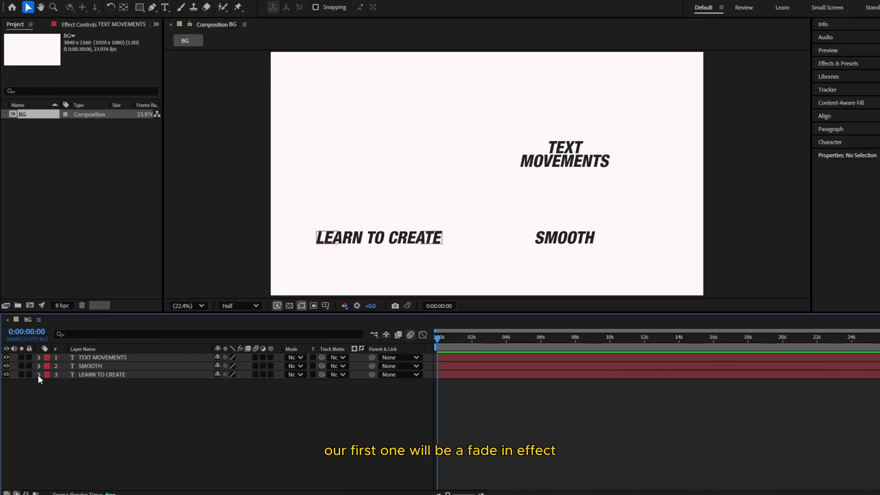
Step: Draw a rectangular mask around the LEARN TO CREATE text on its layer and expand the mask's properties
left_click(39, 374)
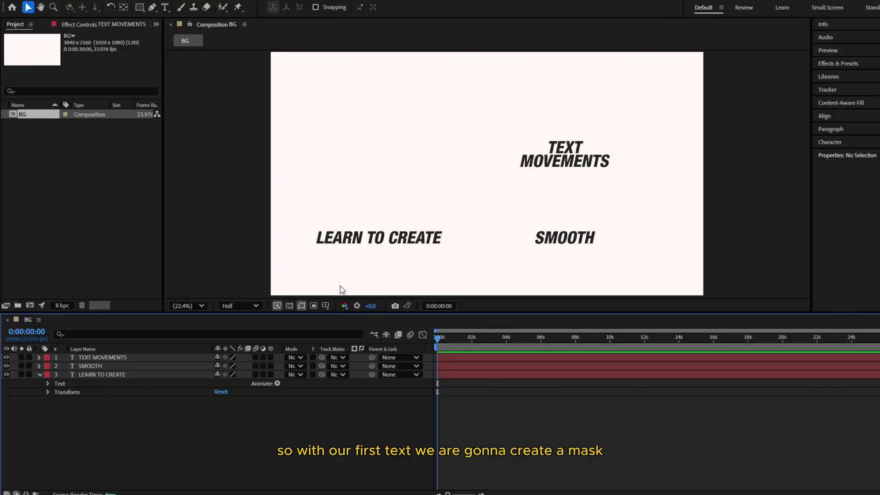
left_click(365, 241)
double_click(386, 236)
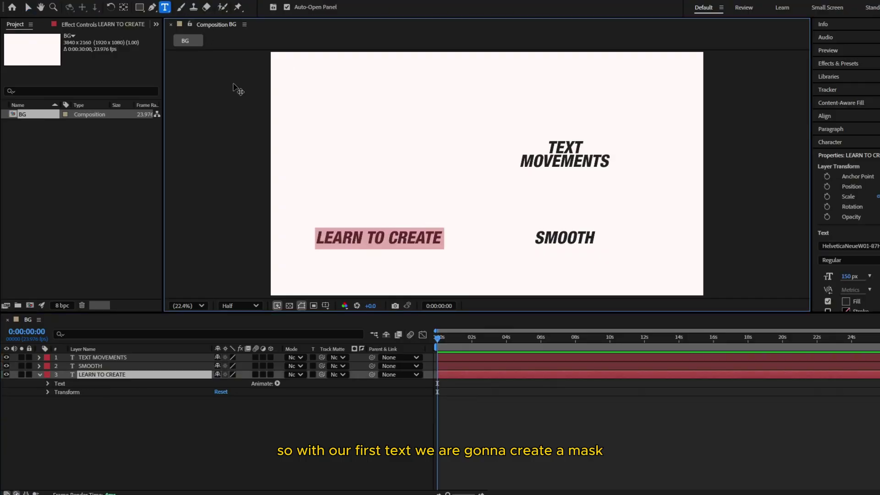
left_click(140, 7)
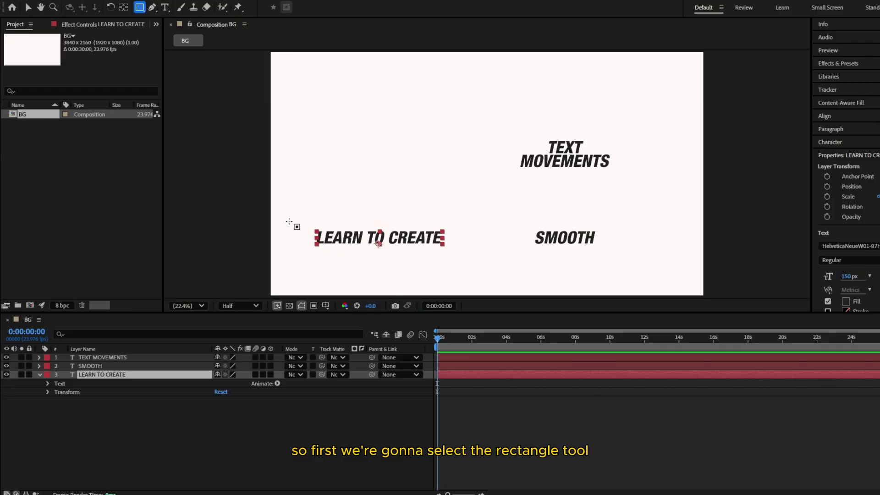
left_click_drag(302, 225, 458, 253)
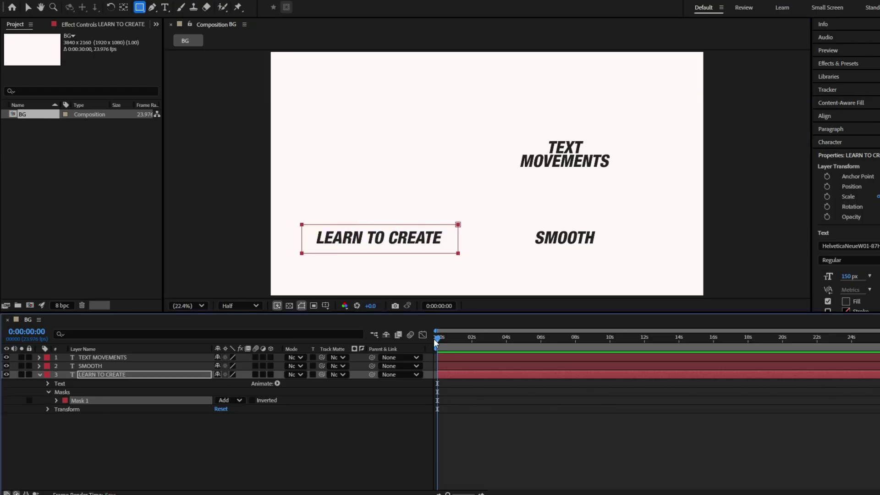
left_click(57, 400)
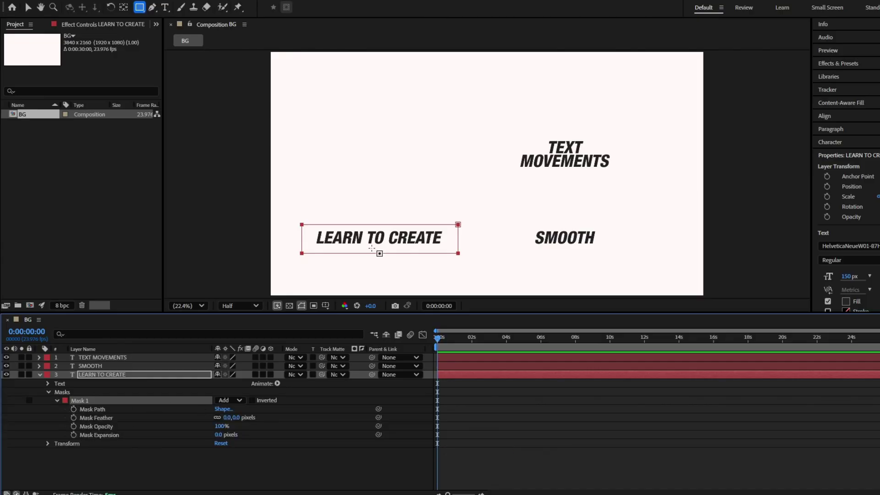
Step: Keyframe the Mask Path from off the composition's left edge at 0:00 to back over LEARN TO CREATE at frame 13
left_click(28, 7)
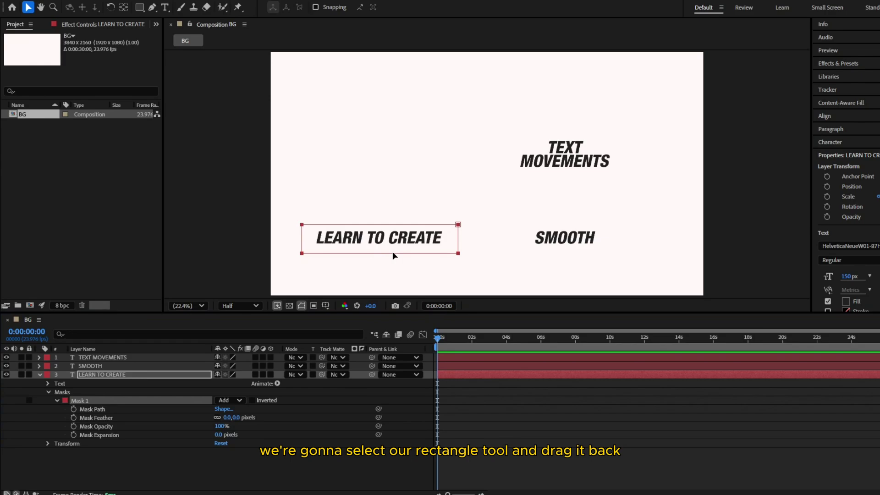
left_click_drag(391, 255, 204, 257)
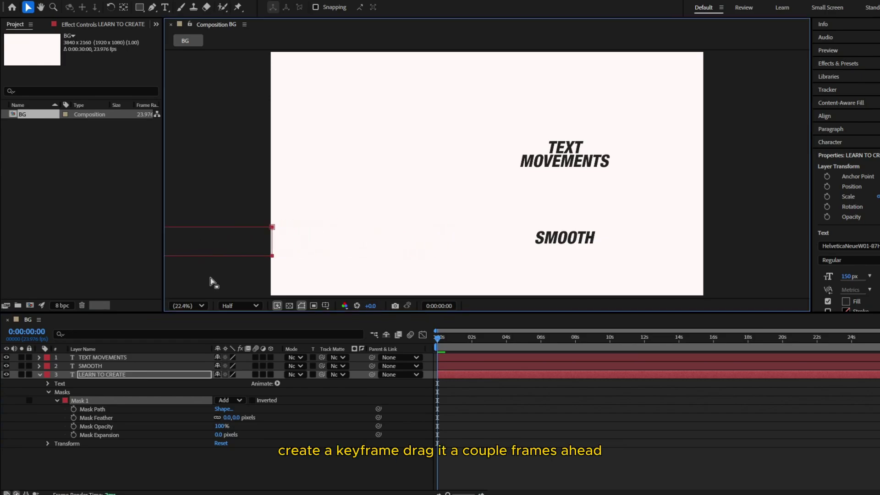
left_click(73, 408)
left_click_drag(437, 339, 451, 343)
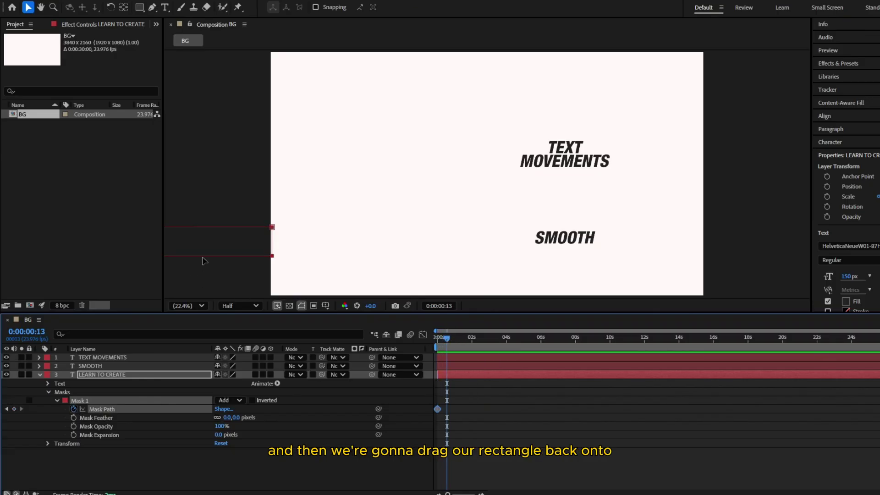
left_click_drag(203, 259, 394, 255)
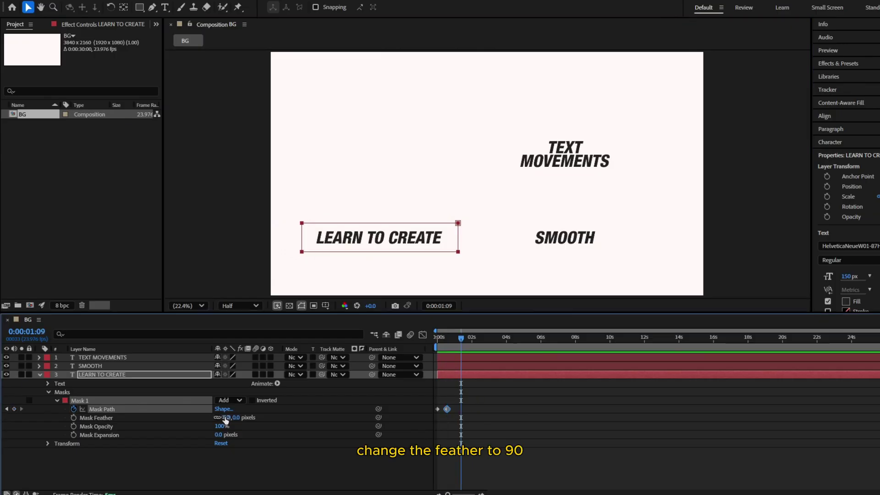
Step: Set the Mask Feather to 90 pixels, play the fade-in from the start, and collapse the LEARN TO CREATE layer
key("Return")
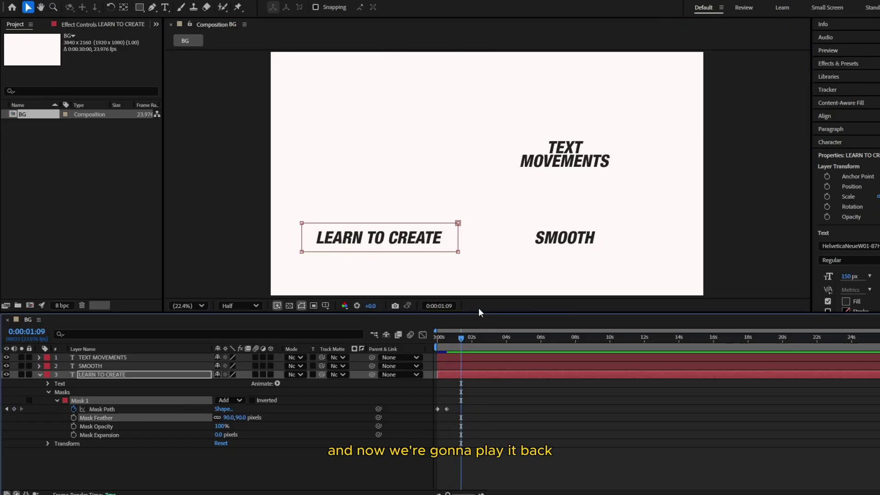
left_click_drag(462, 338, 323, 345)
key("space")
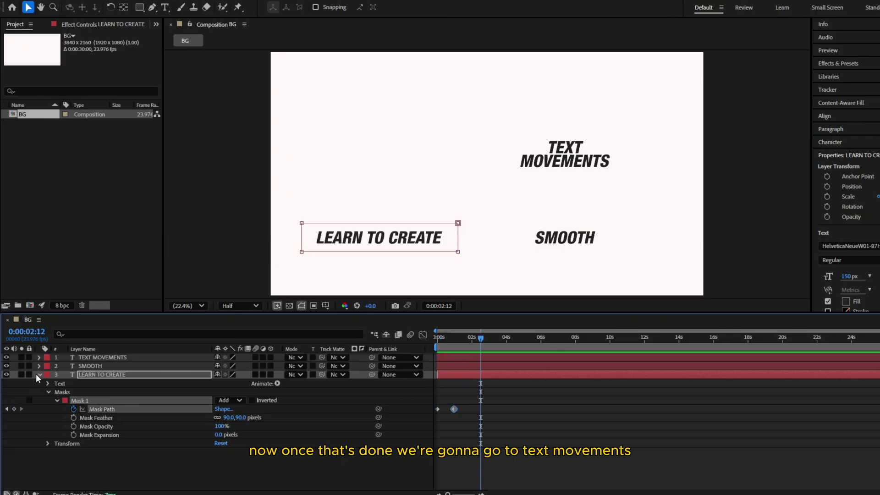
left_click(39, 374)
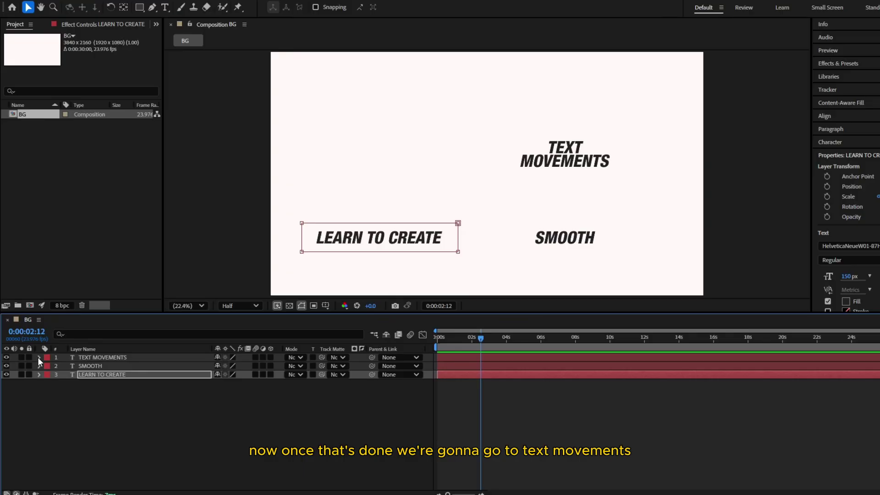
Step: Expand the TEXT MOVEMENTS layer's Transform properties and keyframe its Scale from 100% up to 120% at 0:00:03:03
left_click(39, 358)
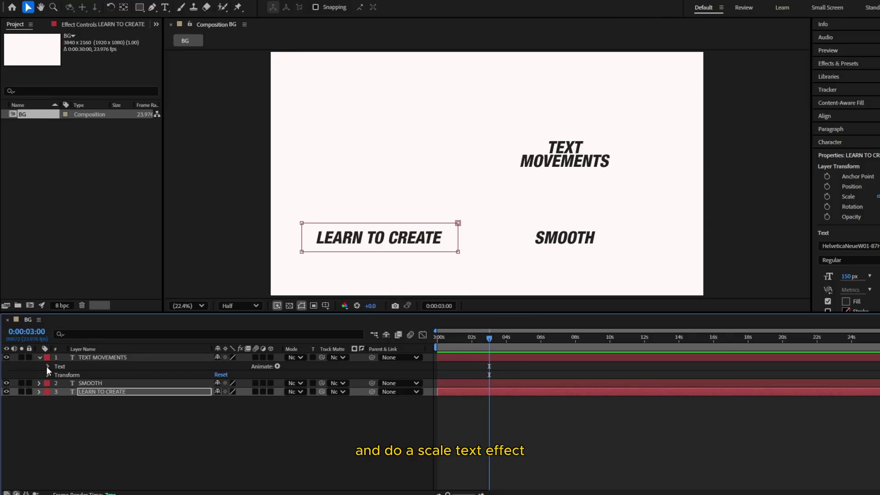
left_click(47, 366)
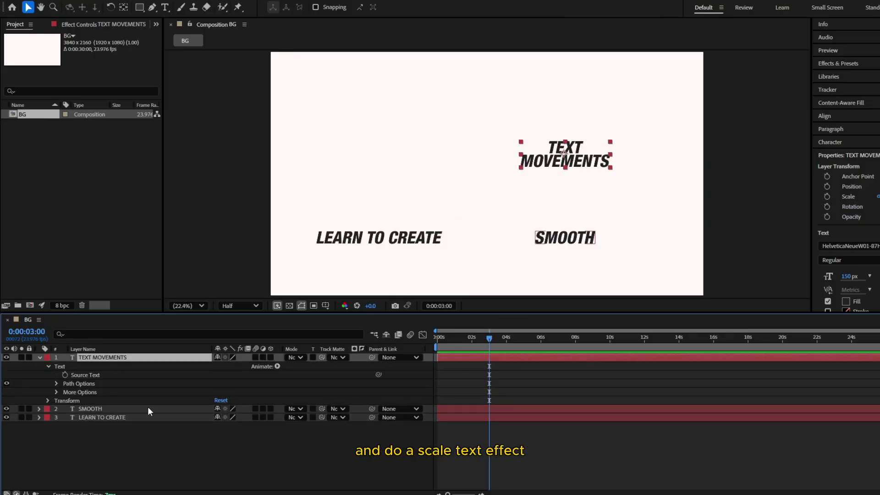
left_click(50, 400)
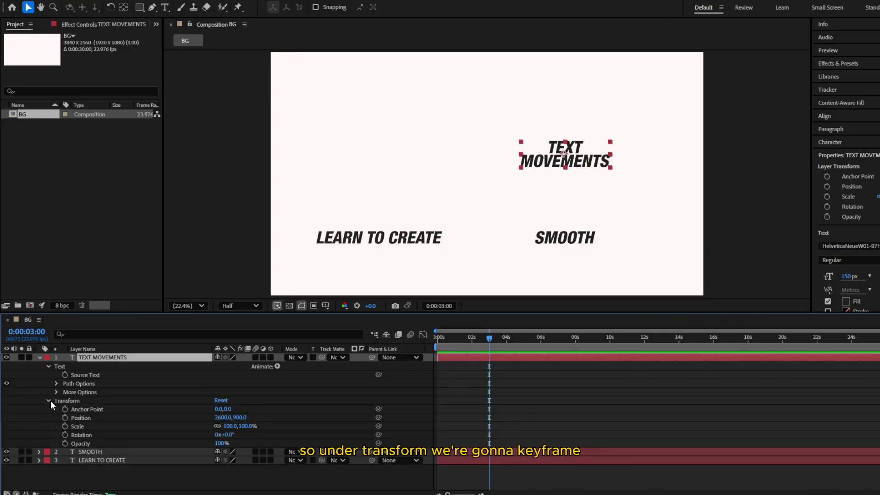
left_click(65, 426)
left_click_drag(493, 338, 496, 336)
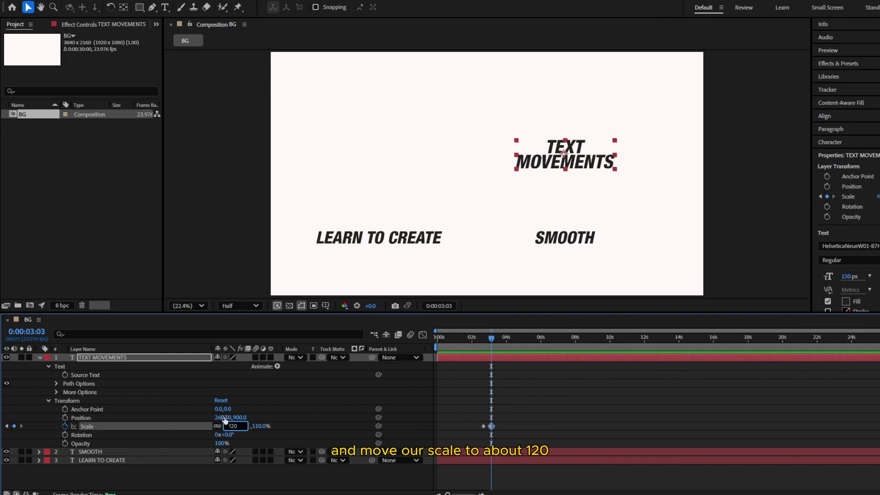
key("Return")
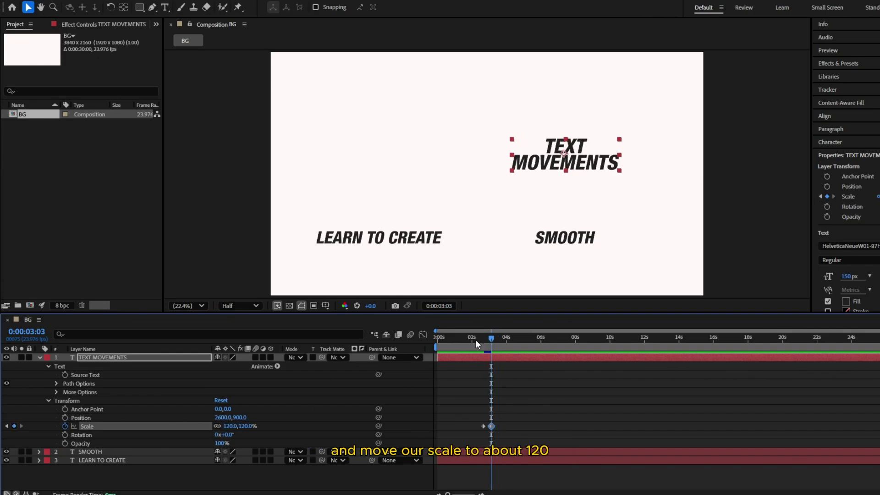
left_click_drag(488, 337, 487, 368)
Step: Make the TEXT MOVEMENTS layer 3D and set starting X Rotation and Y Rotation keyframes at 0:00:03:14
left_click_drag(491, 336, 500, 339)
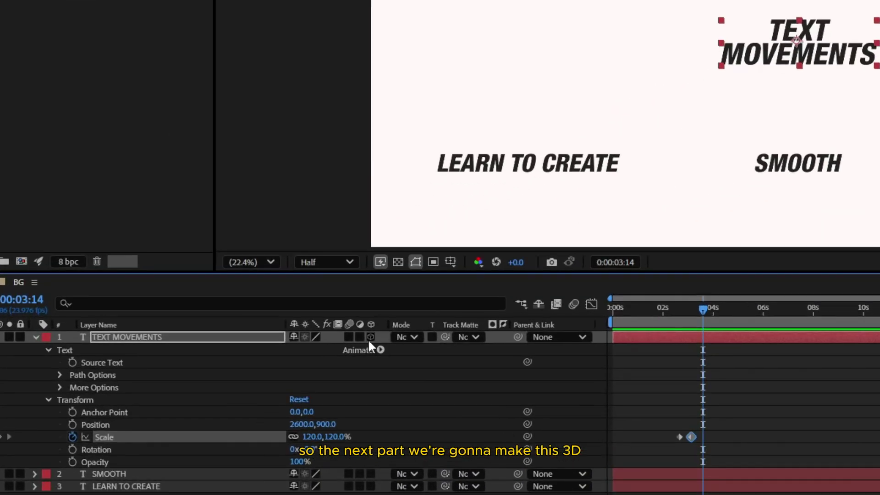
left_click(270, 357)
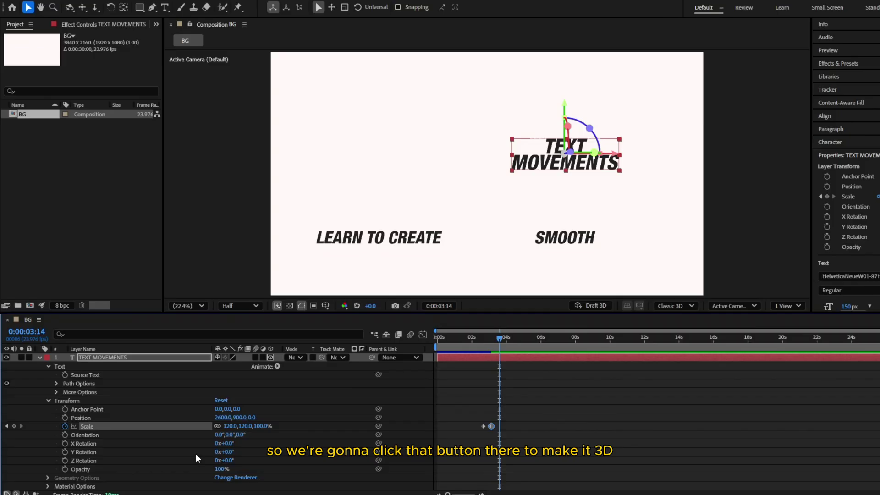
left_click(64, 443)
left_click(65, 451)
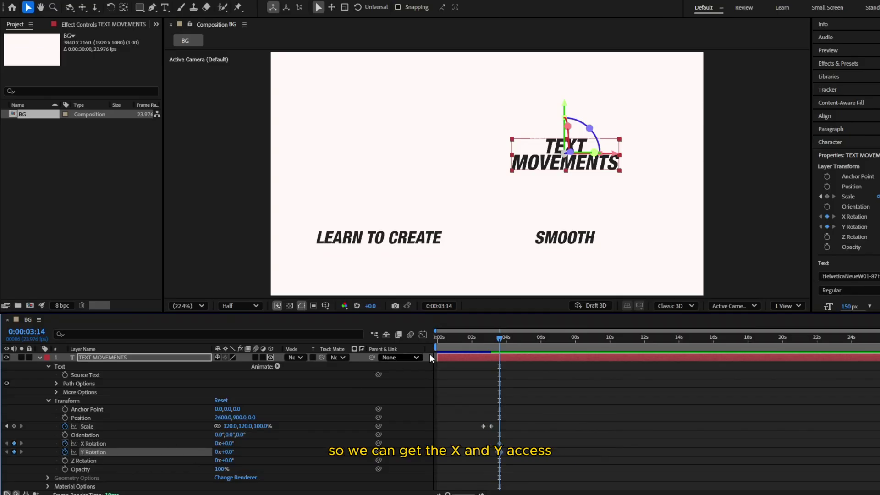
Step: Keyframe X Rotation to 23° and Y Rotation to 22° at 0:00:04:15, and hold both values with keyframes at 0:00:05:10
left_click_drag(501, 337, 516, 339)
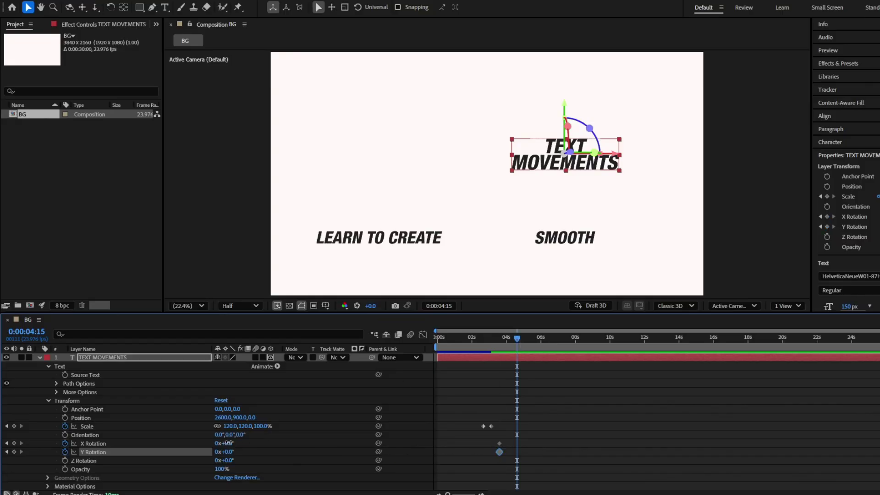
mouse_move(230, 443)
left_mouse_down()
mouse_move(243, 443)
mouse_move(242, 452)
left_mouse_up()
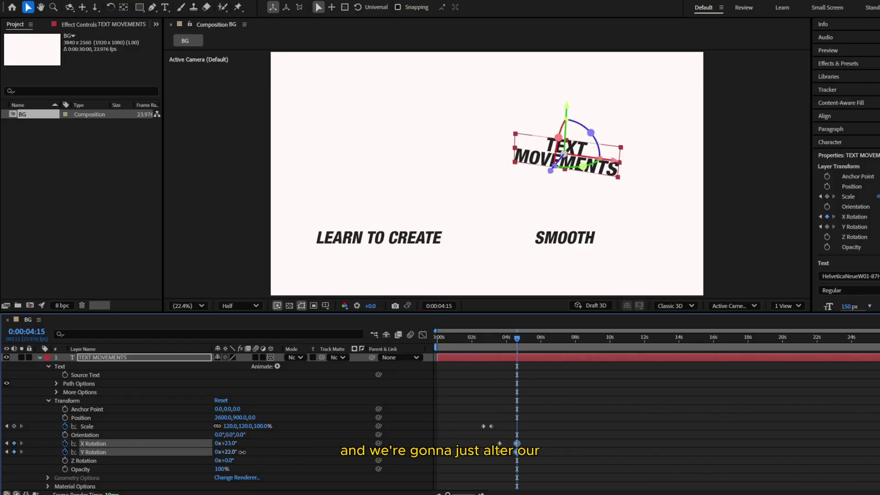
left_click_drag(520, 340, 532, 340)
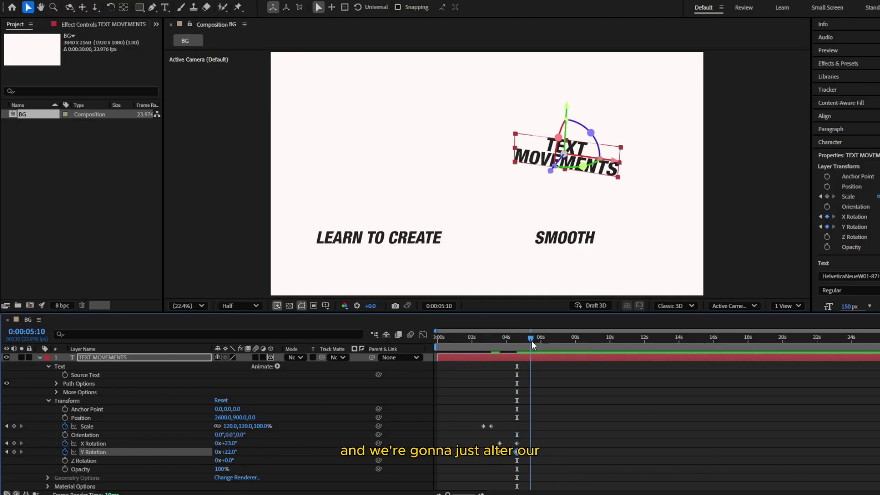
left_click(13, 443)
left_click(14, 451)
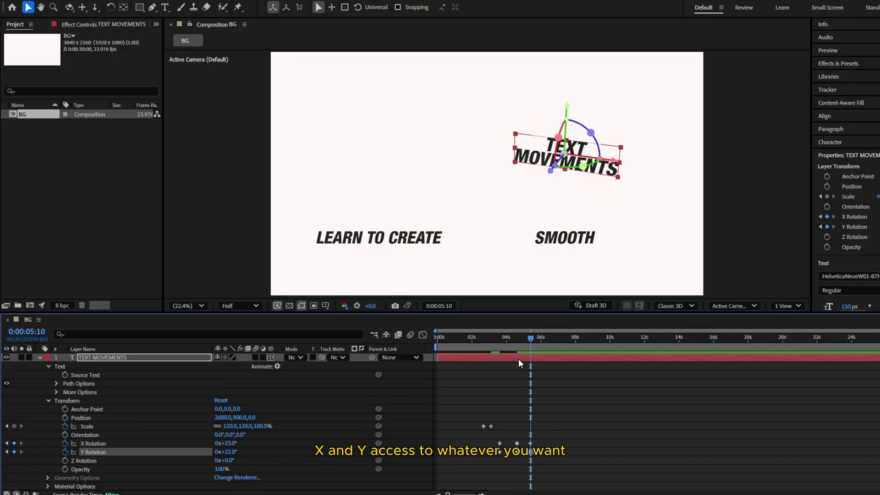
Step: Keyframe the opposite tilt after 0:00:06:00 with X Rotation -7° and Y Rotation -10°, and return both to 0° at 0:00:07:09
left_click_drag(539, 339, 546, 339)
left_click_drag(229, 443, 210, 451)
left_click_drag(546, 339, 564, 339)
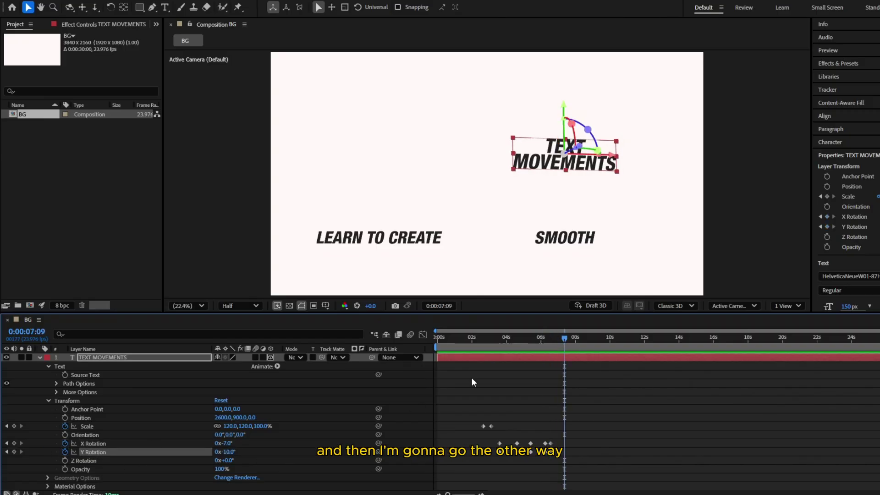
type("0")
key("Return")
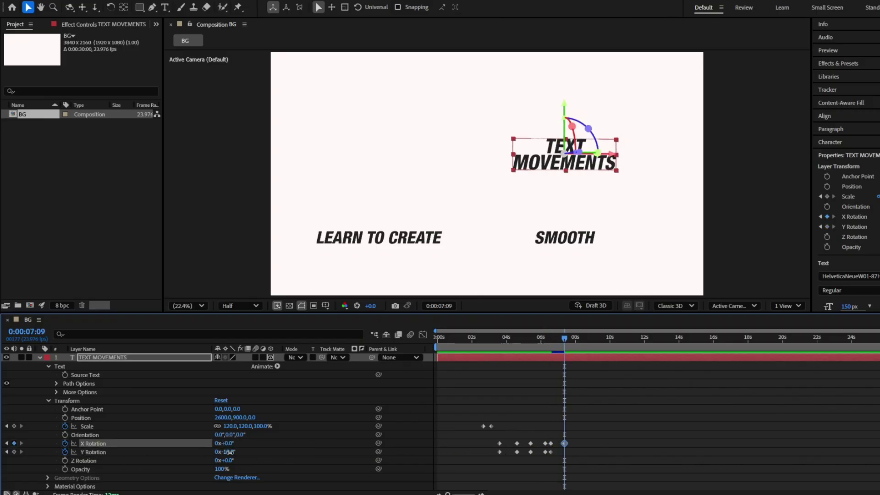
type("0")
key("Return")
Step: Apply Easy Ease to the two Scale keyframes and display their speed curve enlarged in the graph editor
left_click_drag(567, 337, 483, 351)
left_click(467, 456)
left_click_drag(447, 493, 463, 493)
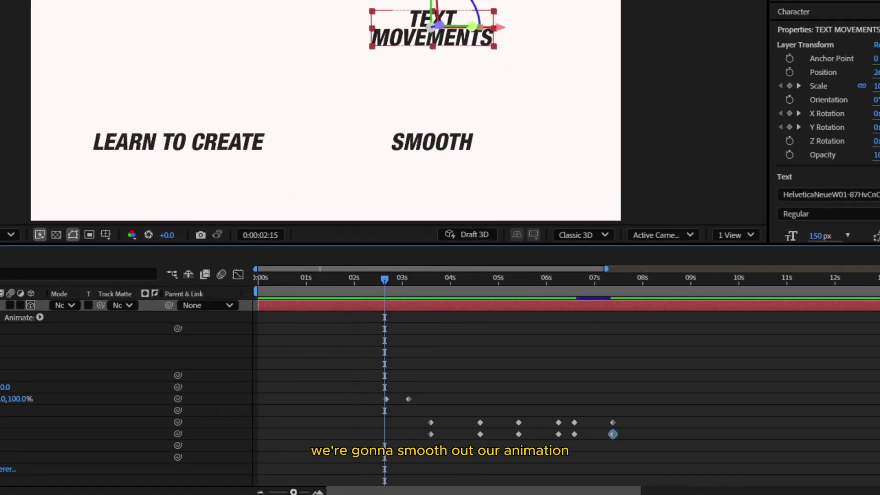
left_click_drag(504, 398, 563, 428)
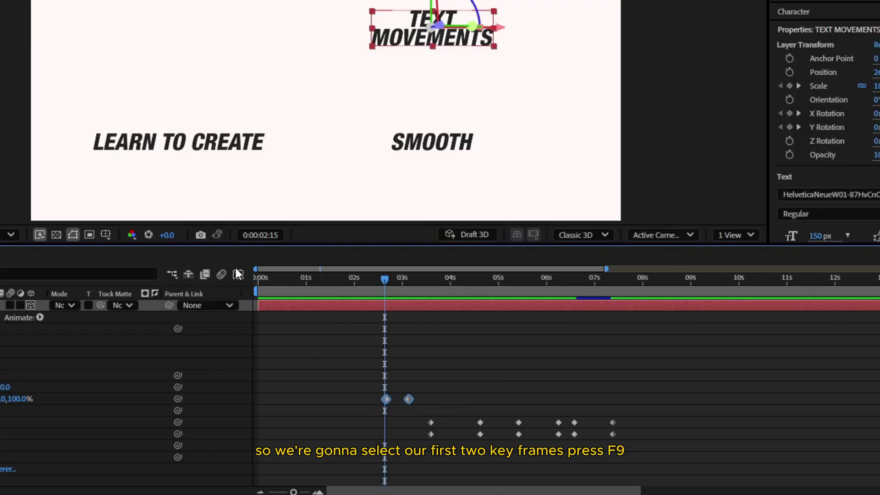
left_click(237, 274)
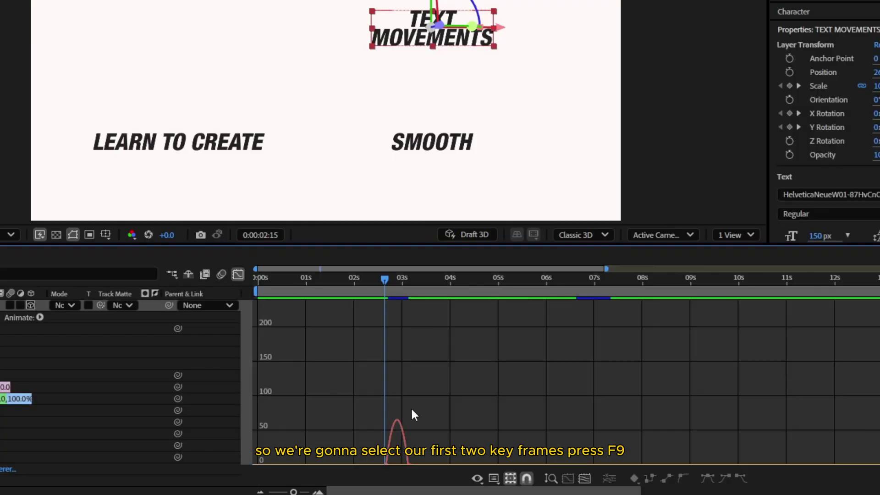
scroll(413, 421, "down", 2)
left_click_drag(294, 491, 303, 492)
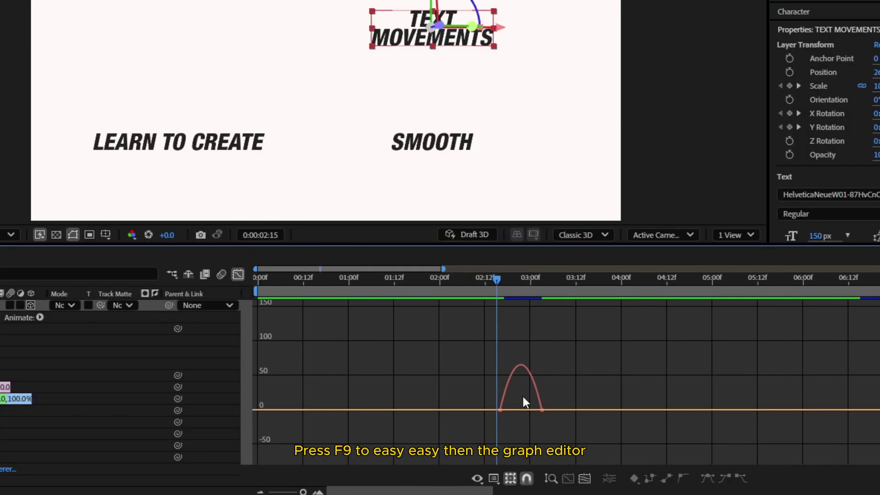
Step: Reshape the Scale speed curve into a sharp early peak with a long ease-out, and preview the scale-up
left_click(500, 410)
left_click_drag(535, 410, 520, 409)
left_click(469, 280)
key("space")
key("space")
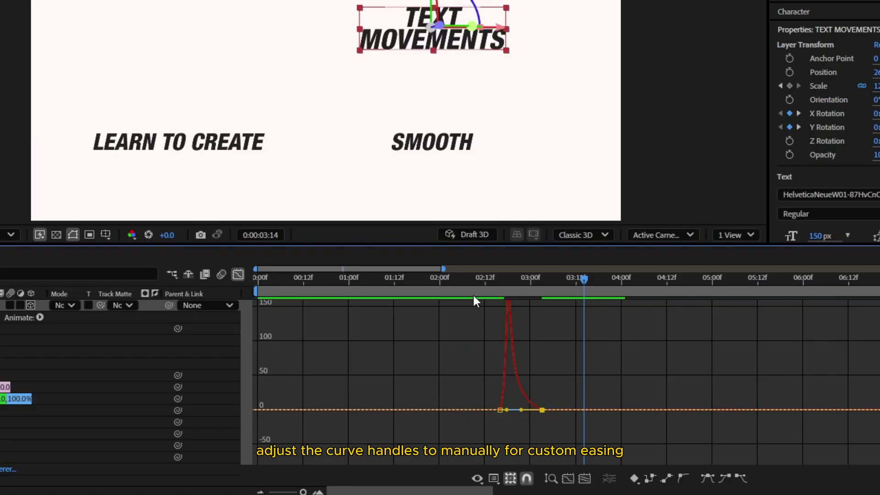
left_click(473, 295)
key("space")
key("space")
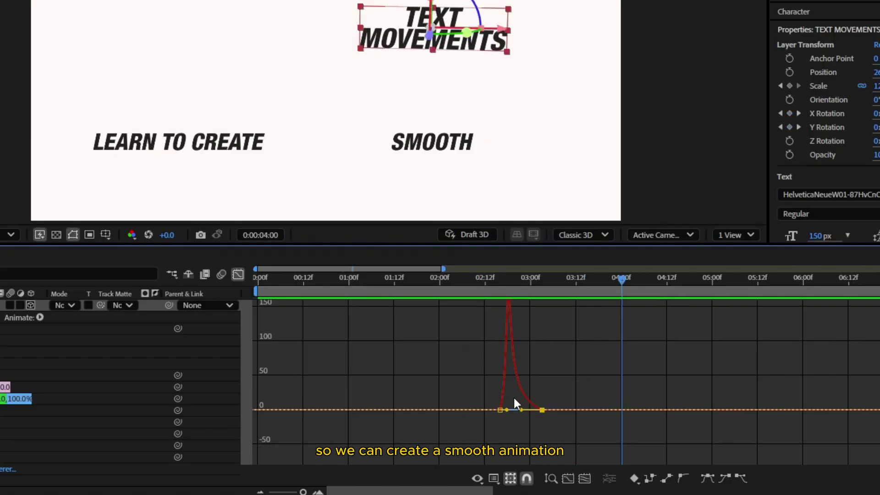
Step: Apply Easy Ease to the X and Y Rotation keyframes at 0:00:03:14 and 0:00:04:15 and show their speed graph
left_click(238, 275)
left_click_drag(575, 388, 687, 441)
key("F9")
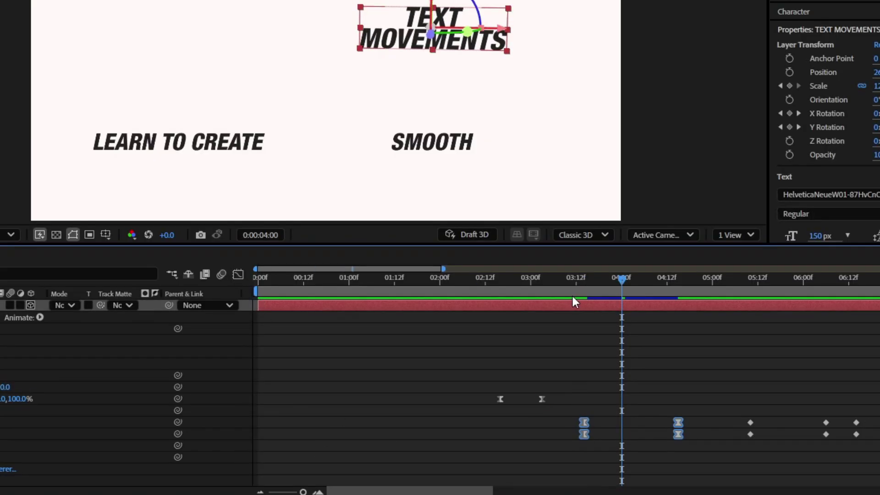
left_click(569, 281)
left_click(238, 275)
Step: Shape the X and Y Rotation speed curves into early peaks with long ease-outs, preview the tilts, and leave the graph editor
left_click_drag(601, 408, 641, 408)
key("space")
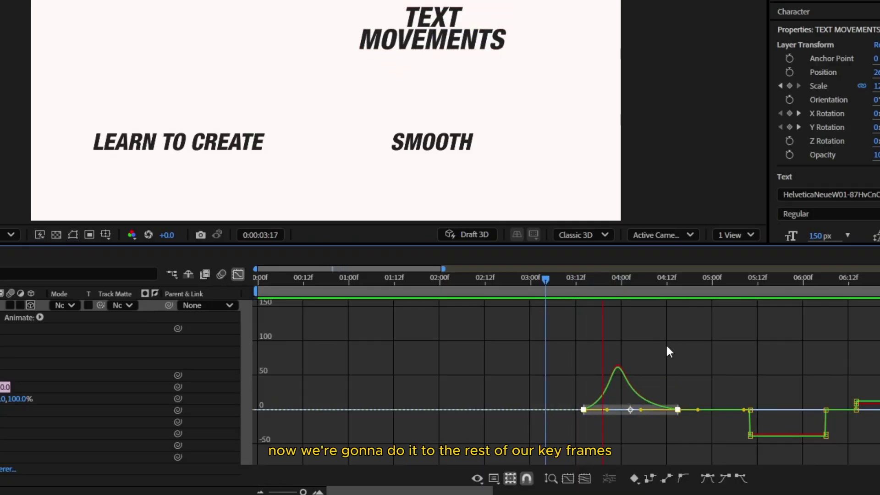
key("space")
left_click(552, 296)
key("space")
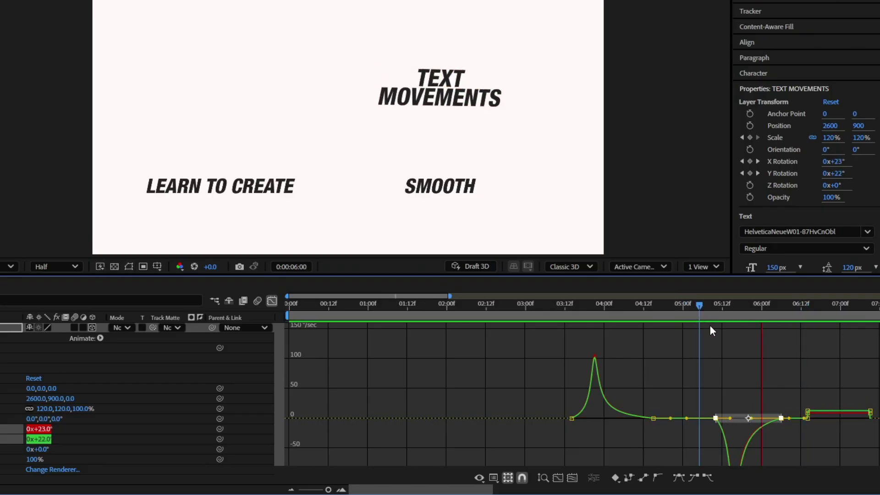
key("shift+F3")
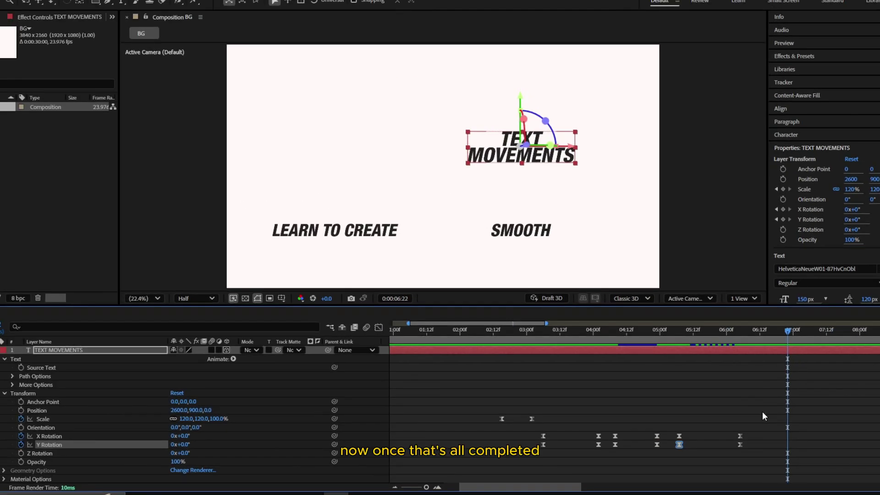
Step: Collapse the TEXT MOVEMENTS layer and play the whole animation from the start of the timeline
left_click(1, 349)
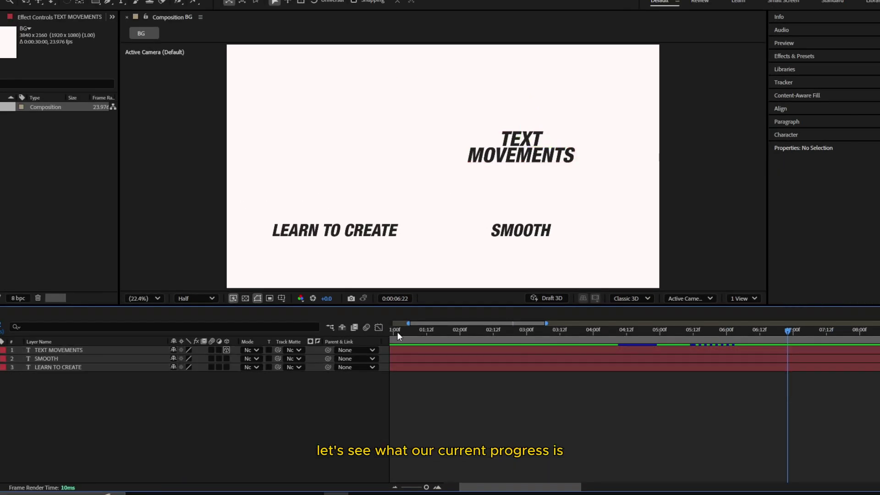
left_click_drag(396, 331, 308, 346)
key("space")
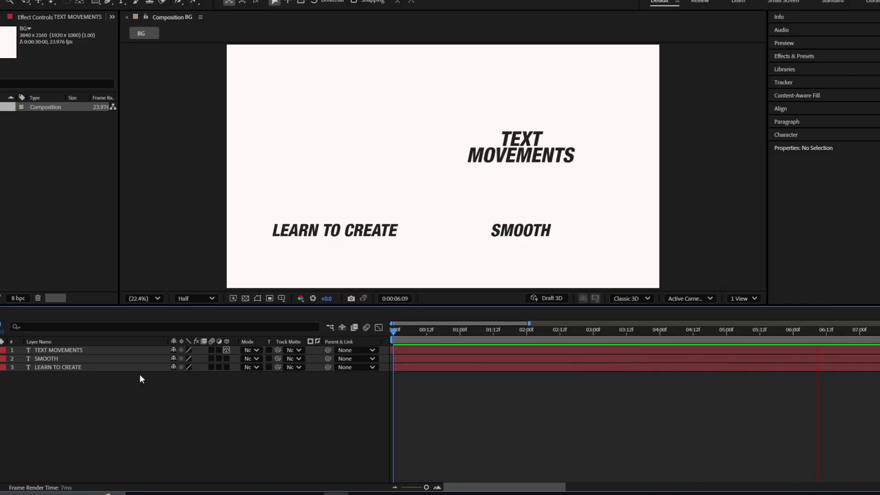
key("space")
Step: Pre-compose all three text layers into a new composition named Text, moving all attributes into it
left_click_drag(187, 421, 71, 351)
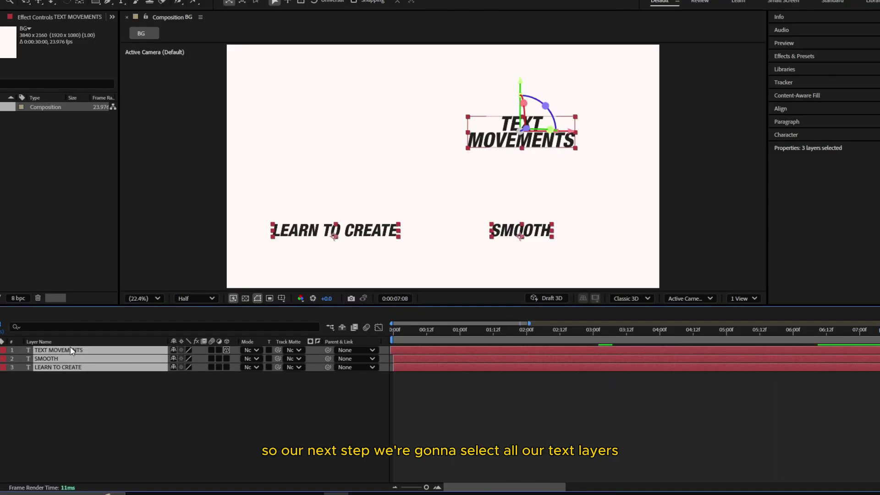
right_click(92, 357)
left_click(139, 293)
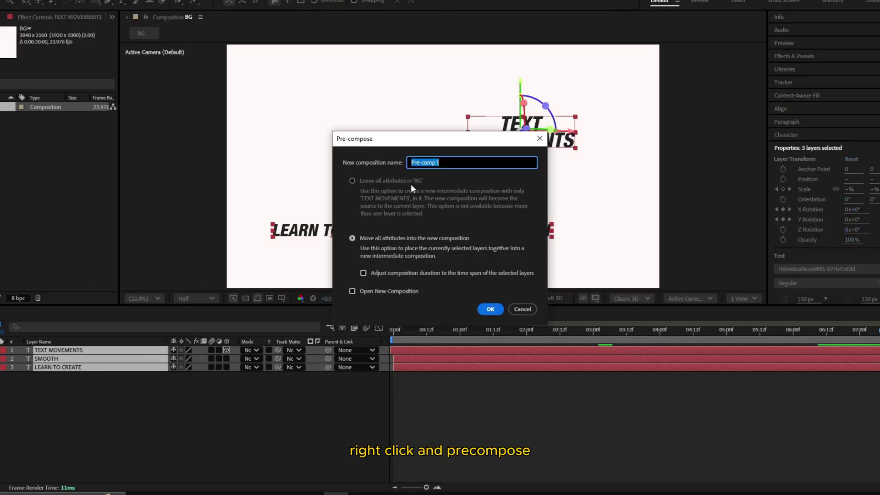
type("Text")
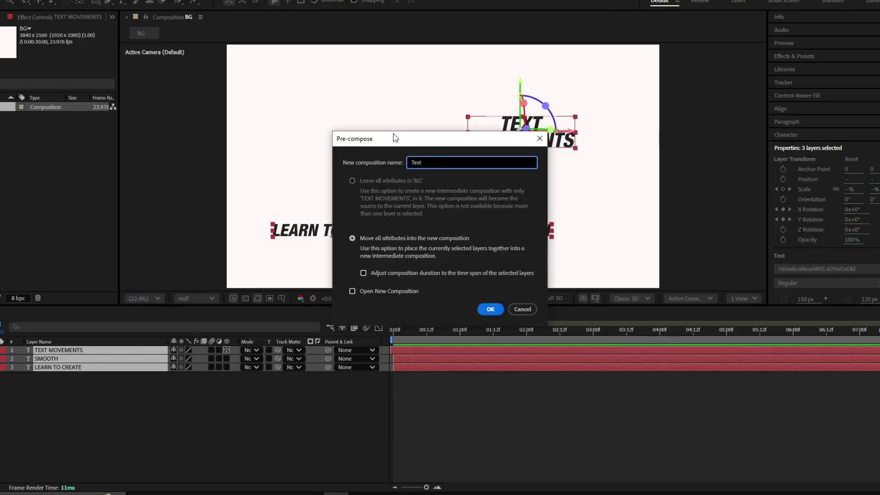
left_click(490, 308)
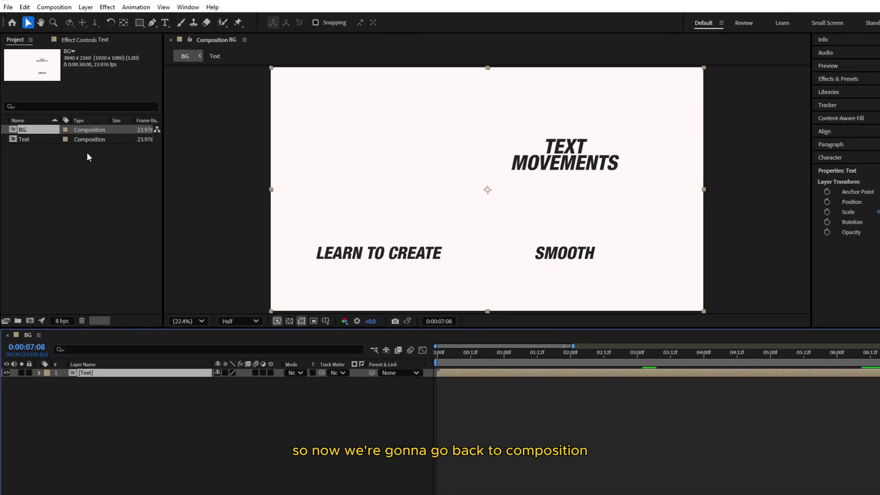
Step: Change the BG composition's preset to HD 1920x1080 at 29.97 fps
left_click(54, 7)
left_click(89, 34)
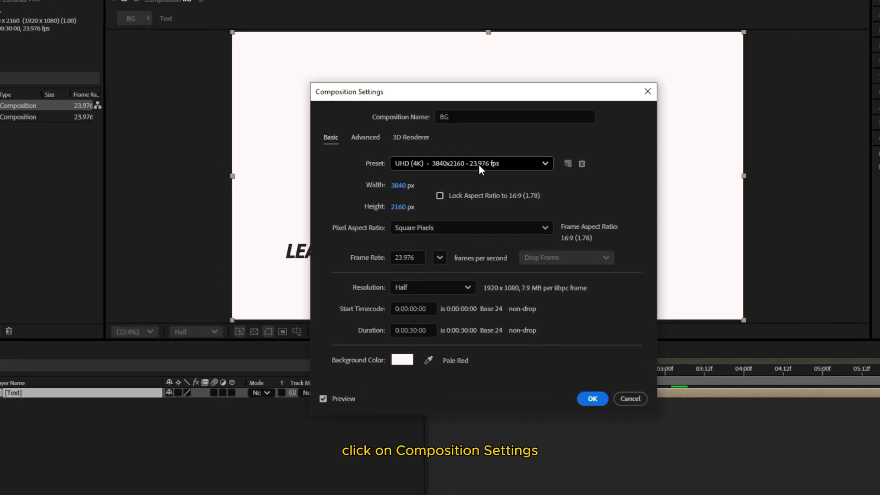
left_click(479, 179)
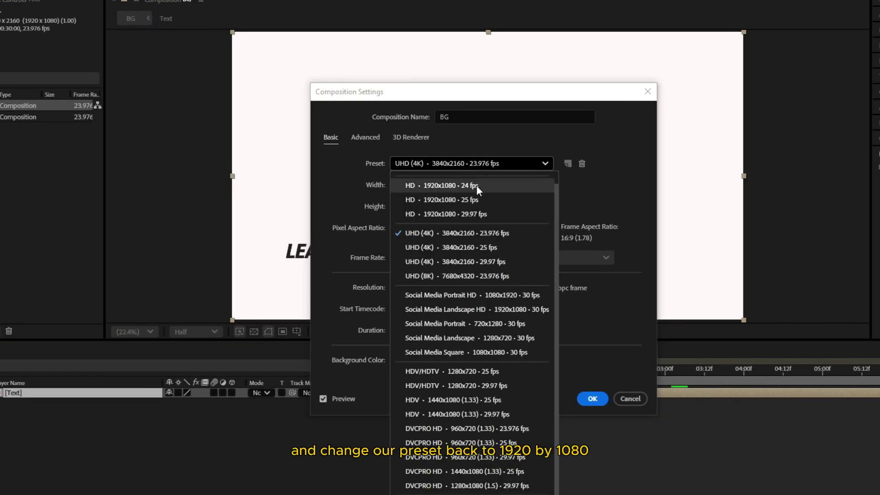
left_click(471, 213)
left_click(591, 397)
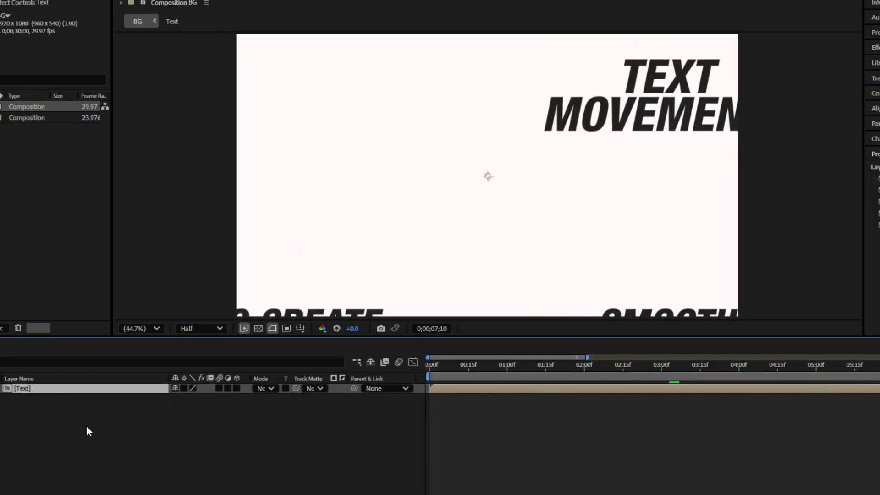
Step: Scale the Text layer to 90% and move it until LEARN TO CREATE sits mid-frame
left_click(39, 357)
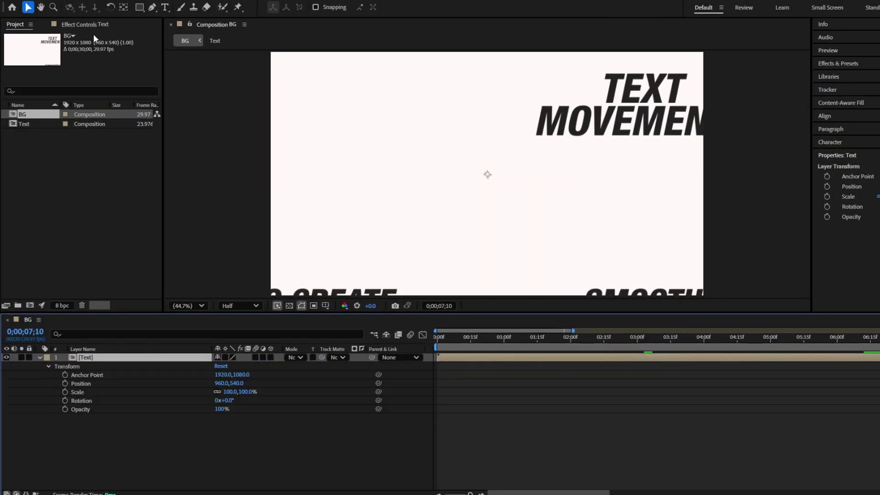
left_click_drag(403, 210, 601, 99)
Step: Show the rulers, add vertical and horizontal centre guides, and align LEARN TO CREATE to them at position 1829.8, 43.3
left_click(325, 306)
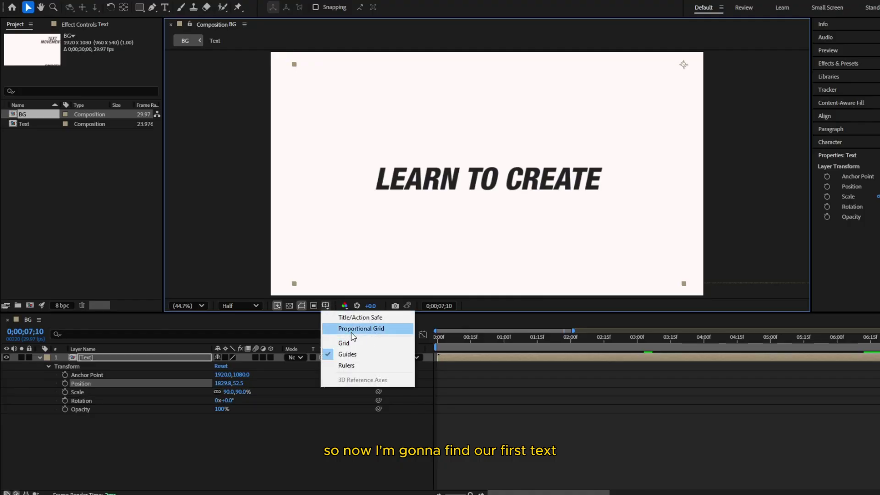
left_click(358, 365)
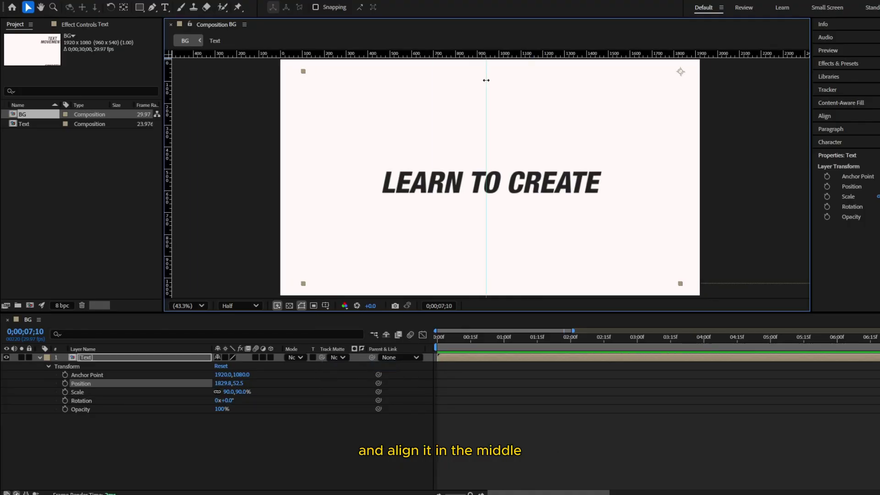
left_click_drag(240, 64, 209, 127)
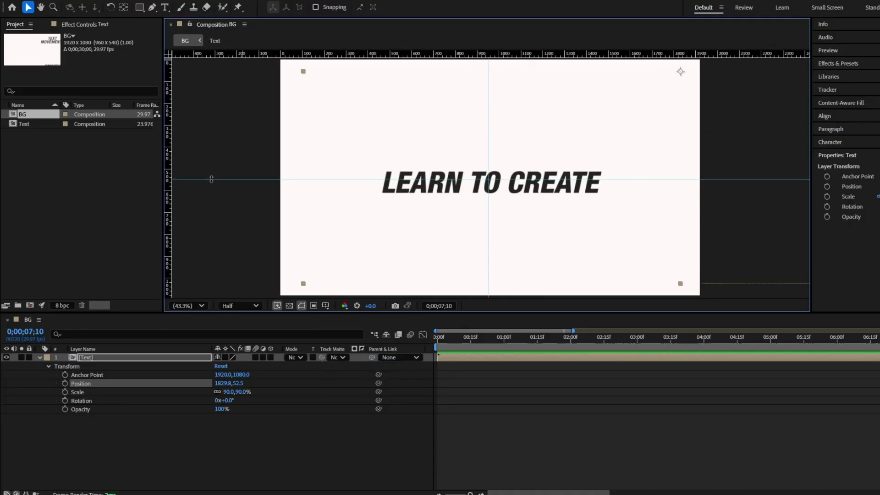
left_click_drag(211, 179, 212, 180)
left_click_drag(455, 212, 454, 211)
Step: Keyframe the Text layer's Position at the start of the timeline and play until LEARN TO CREATE is fully shown
key("Home")
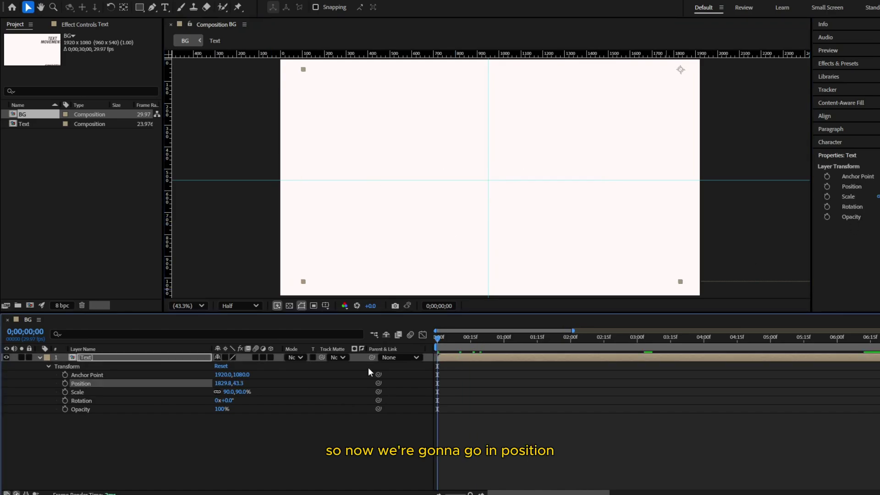
key("space")
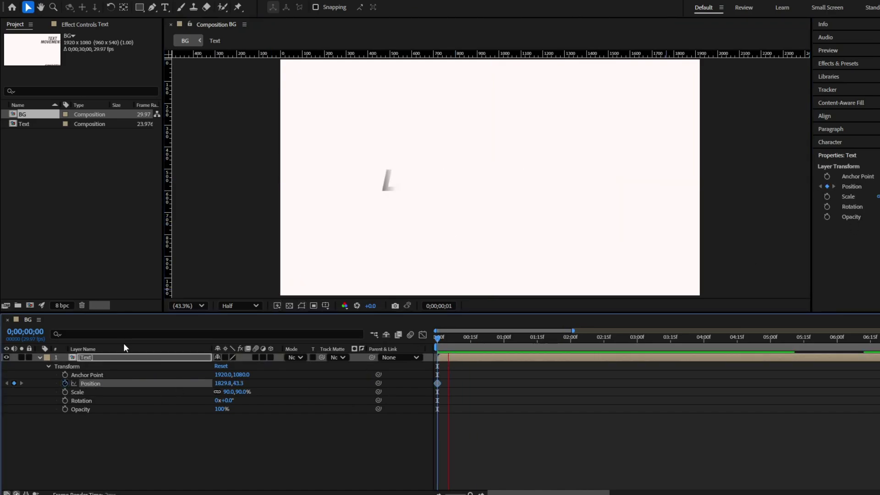
left_click(66, 383)
key("ctrl+z")
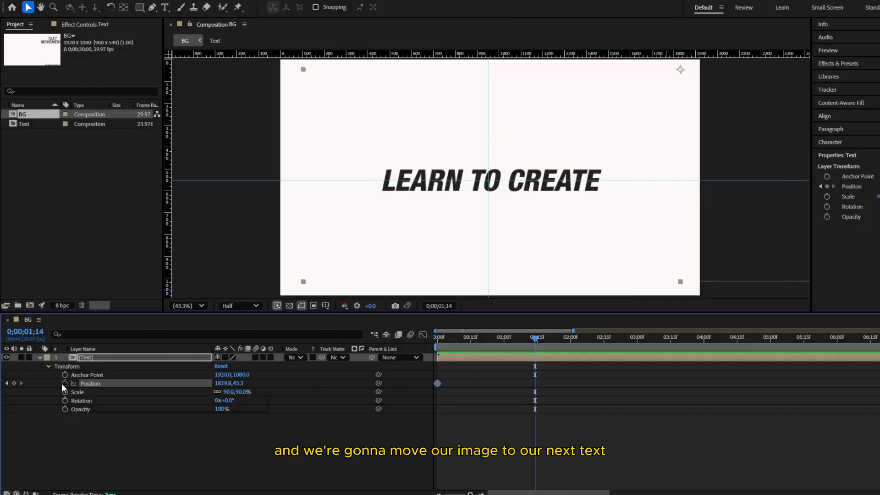
Step: Add a holding Position keyframe at 0;00;01;14 and set X to 307.8 at 0;00;01;20 to centre SMOOTH
left_click(14, 383)
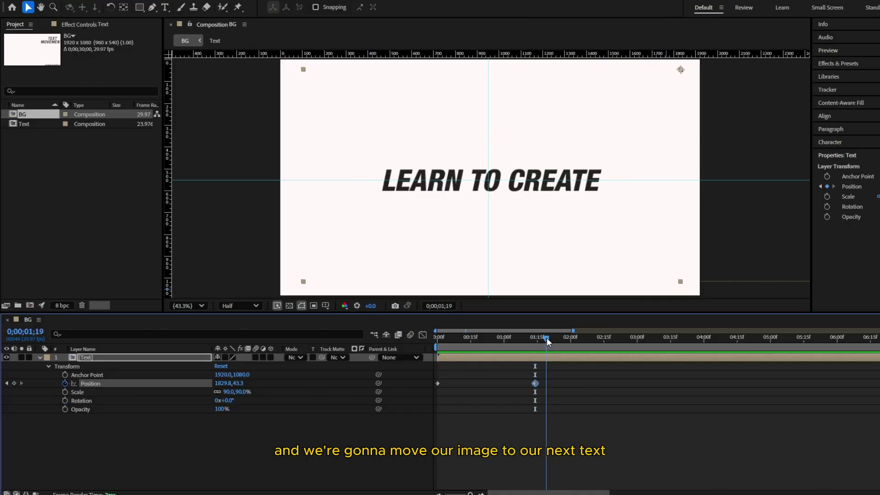
left_click_drag(546, 337, 548, 338)
left_click_drag(220, 383, 75, 392)
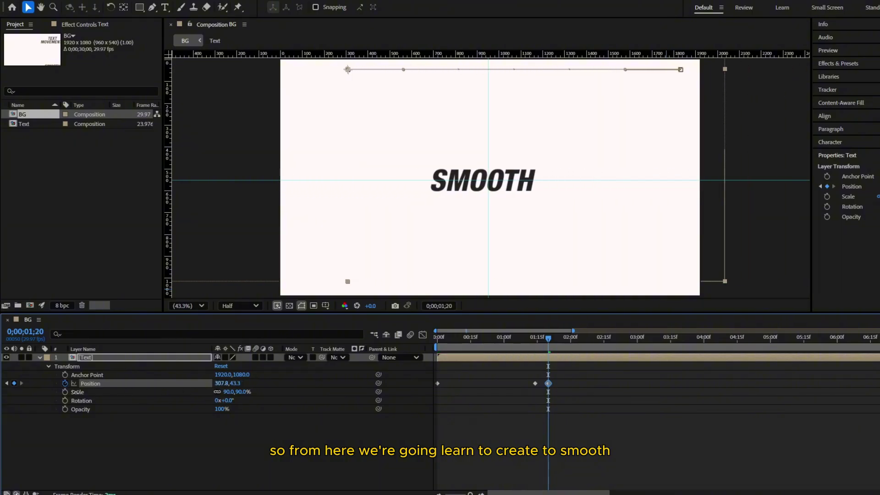
Step: Hold SMOOTH with another Position keyframe, and at 0;00;02;04 move the layer to 307.0, 819.7 to centre TEXT MOVEMENTS
left_click_drag(547, 339, 581, 339)
left_click(13, 383)
left_click_drag(499, 191, 527, 268)
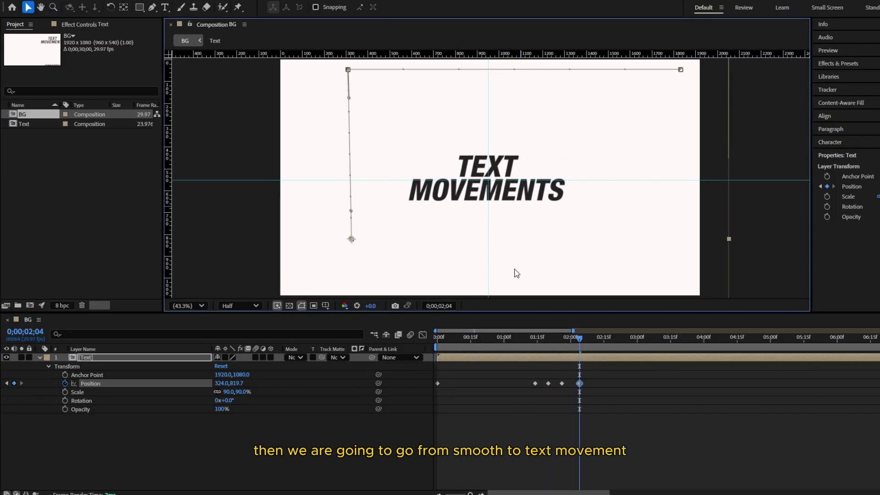
type("307.8")
key("Return")
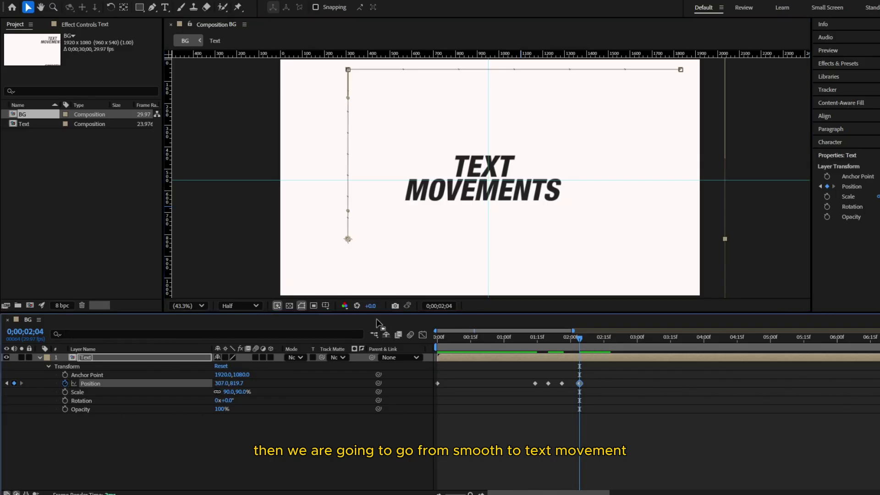
Step: Play the text-to-text moves from the start of the timeline
left_click_drag(521, 342, 380, 364)
key("space")
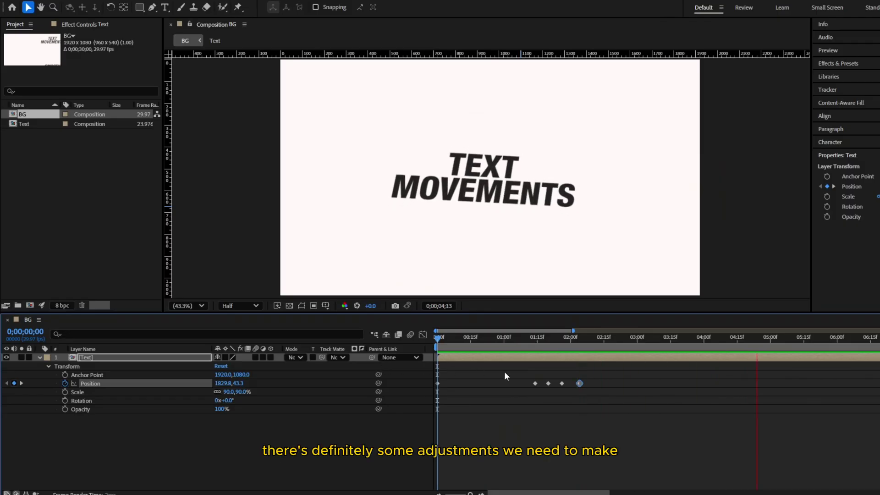
key("space")
Step: Spread the Position keyframes after the first along the timeline, with the last one at about 0;00;02;24
left_click_drag(542, 369, 616, 383)
left_click_drag(552, 371, 640, 394)
left_click(634, 417)
Step: Apply Easy Ease to all five Position keyframes and open their speed curves in the graph editor
left_click_drag(617, 383, 402, 399)
key("space")
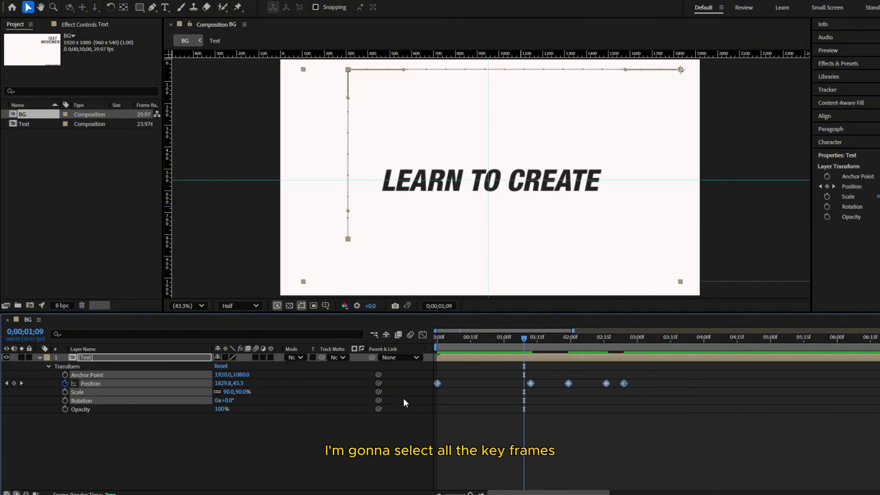
key("F9")
left_click(423, 335)
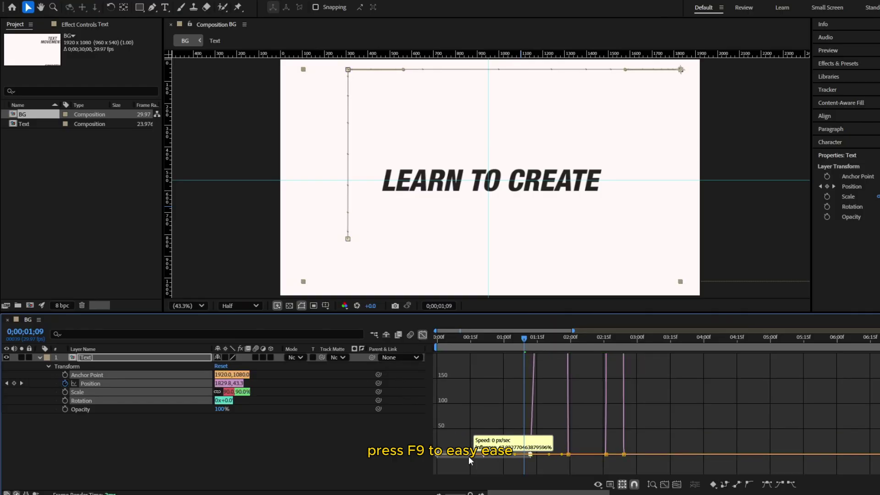
Step: Stretch the ease handles of the Position speed curve, leave the graph editor, and preview the moves from the start
left_click_drag(468, 457, 558, 456)
key("=")
key("-")
key("-")
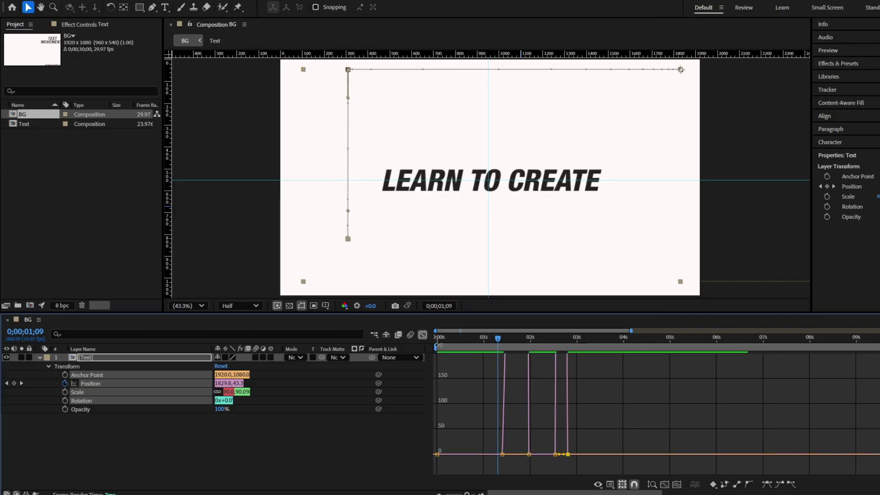
left_click(422, 335)
key("Home")
key("space")
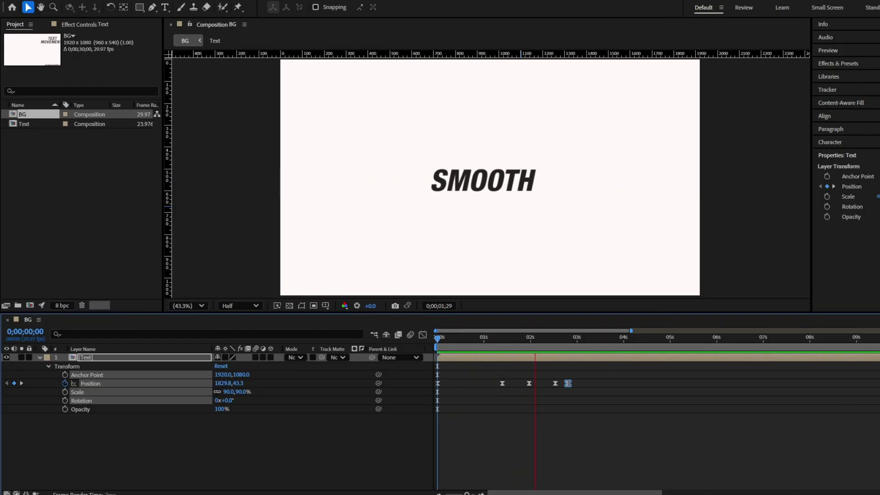
key("space")
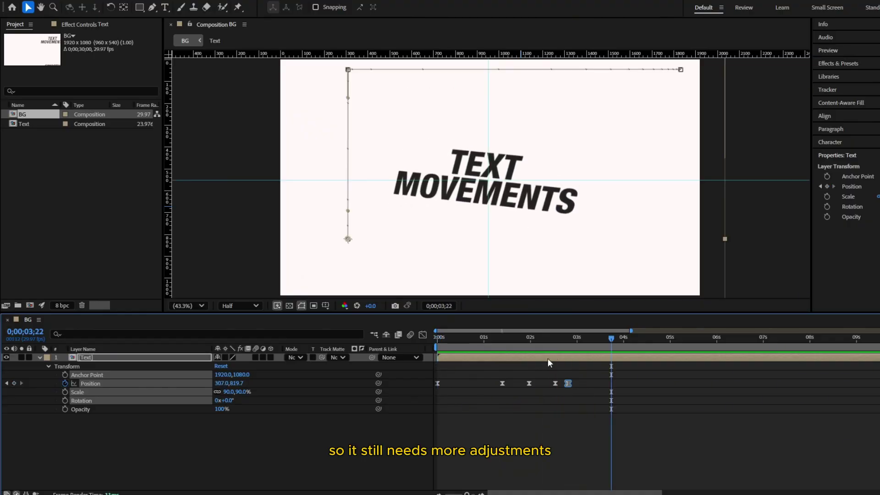
Step: Move the last Position keyframe slightly later, just before the 3-second mark, and preview from 0;00;02;04
left_click(575, 390)
left_click_drag(567, 383, 574, 383)
left_click(536, 338)
key("space")
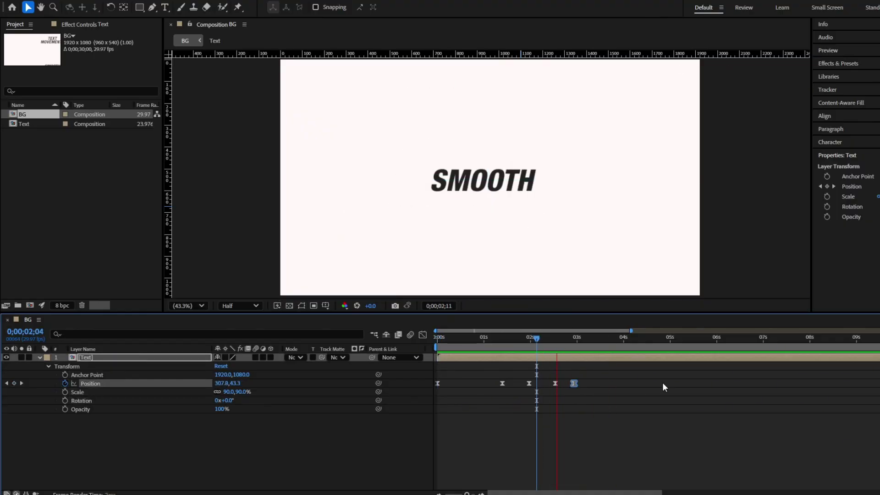
key("space")
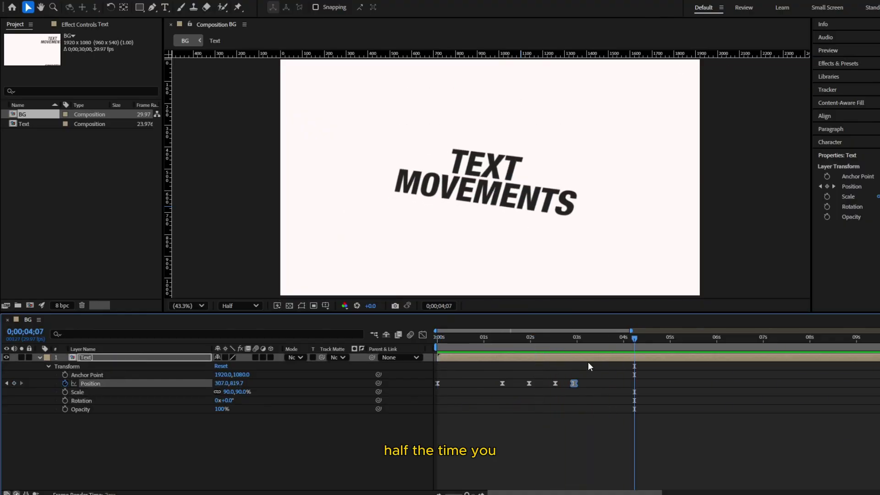
Step: Shift the last four Position keyframes slightly later so SMOOTH arrives at 0;00;02;00, and preview the timing
left_click_drag(587, 367, 503, 383)
left_click(530, 344)
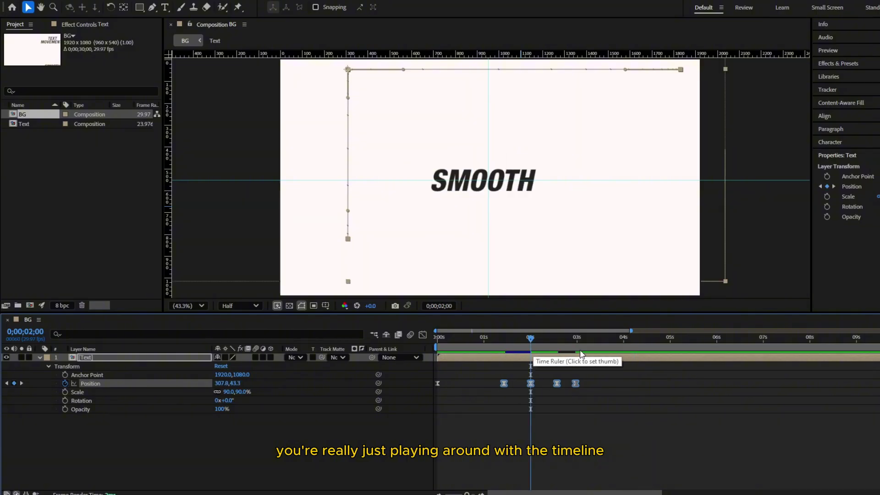
left_click(576, 343)
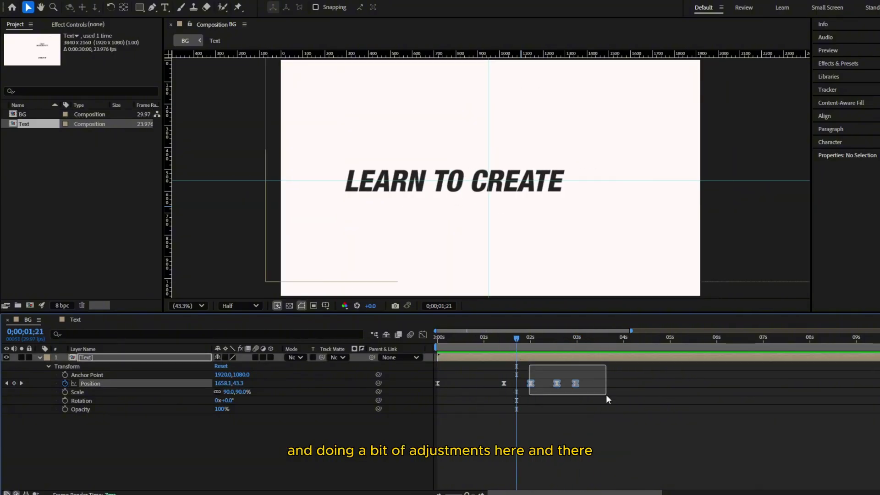
left_click(491, 340)
key("space")
Step: Move the last two Position keyframes to about 0;00;03;01 and 0;00;03;13, and preview the change to TEXT MOVEMENTS
left_click_drag(595, 369, 557, 393)
left_click_drag(585, 383, 597, 384)
left_click(545, 344)
key("space")
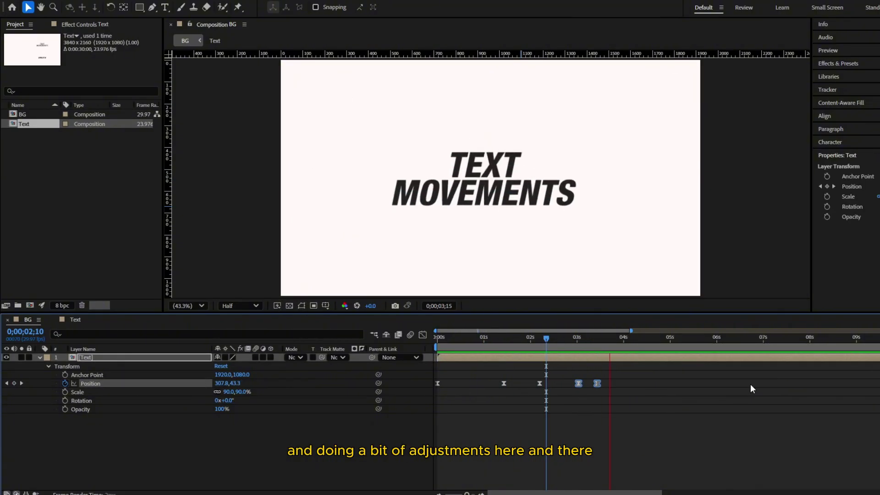
key("space")
Step: Fine-tune the timing of the last Position keyframe and play the finished animation from the start
left_click(586, 348)
mouse_move(586, 347)
left_mouse_down()
mouse_move(535, 342)
mouse_move(582, 341)
left_mouse_up()
mouse_move(598, 383)
left_mouse_down()
mouse_move(591, 383)
mouse_move(599, 383)
left_mouse_up()
left_click(590, 371)
left_click_drag(582, 340, 394, 346)
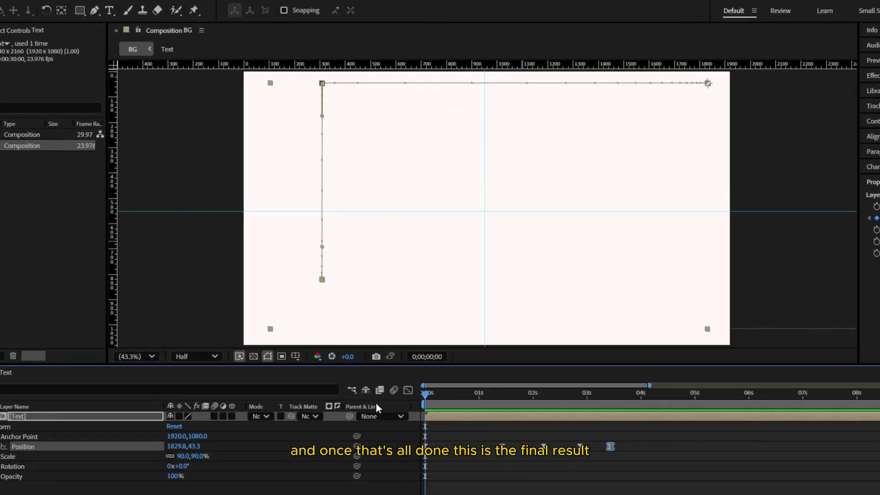
key("space")
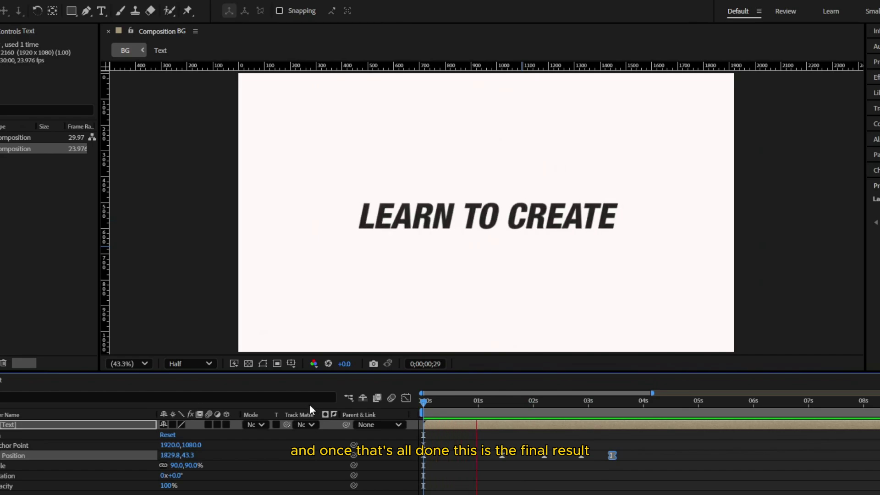